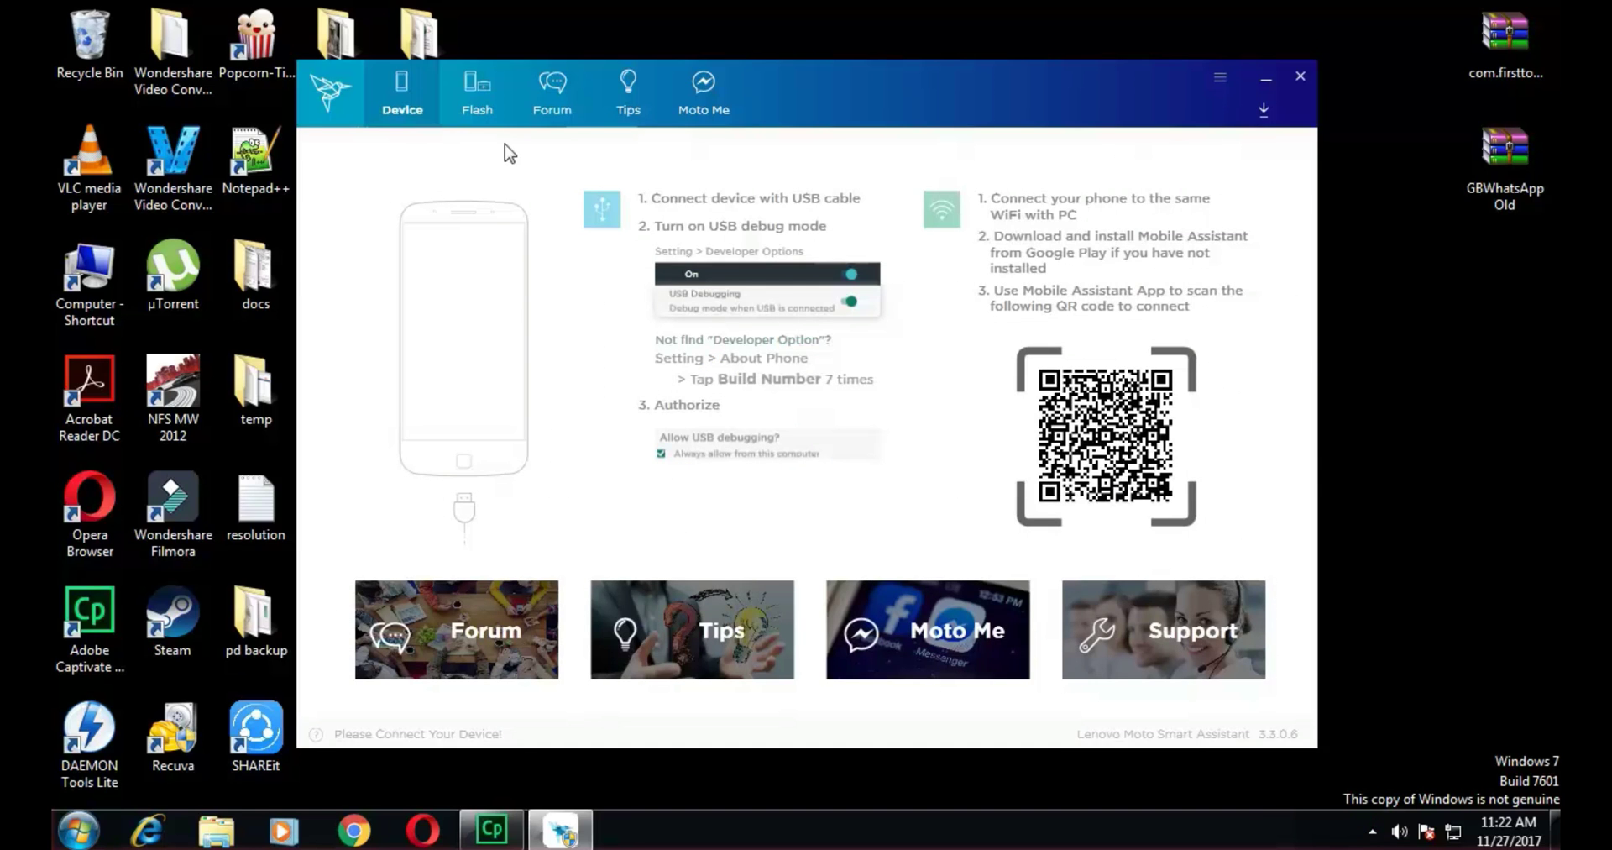
- Open the device rescue page in the Flash section
click(480, 99)
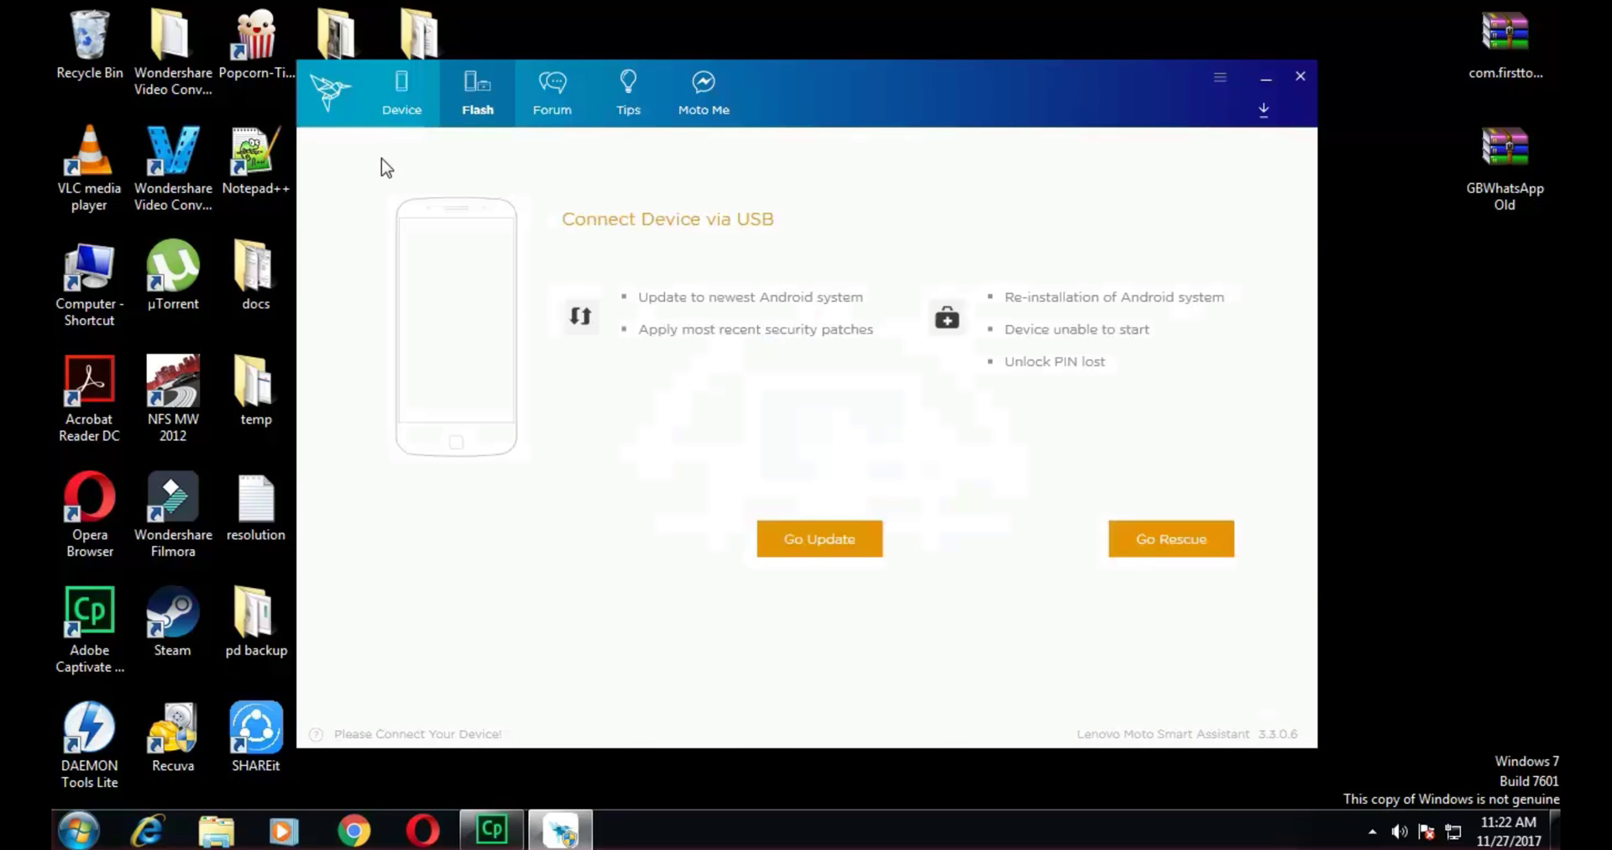
click(409, 89)
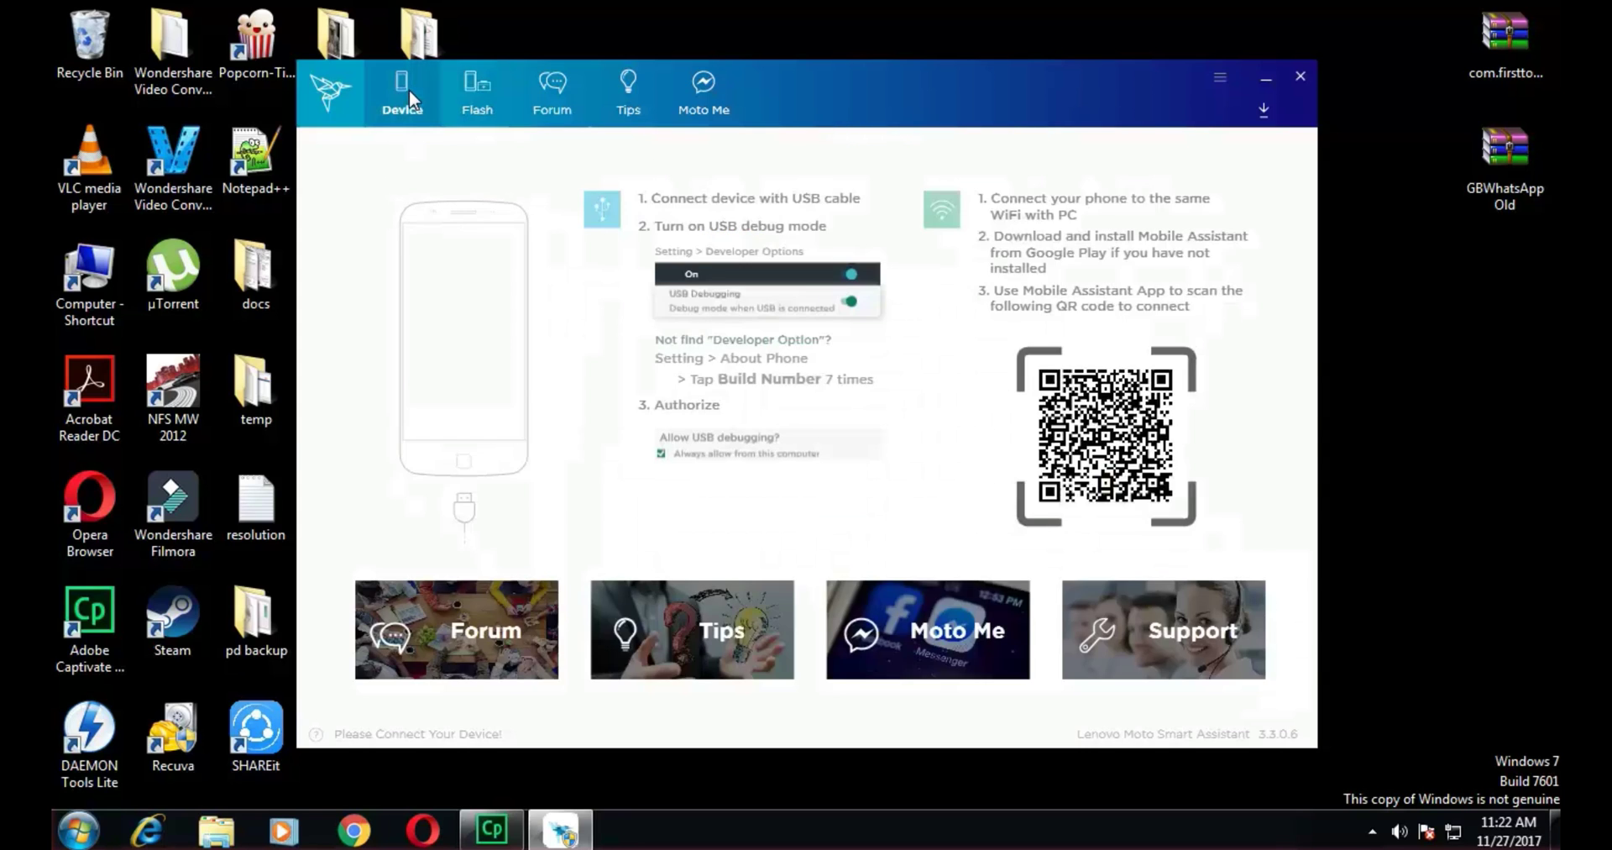
click(474, 86)
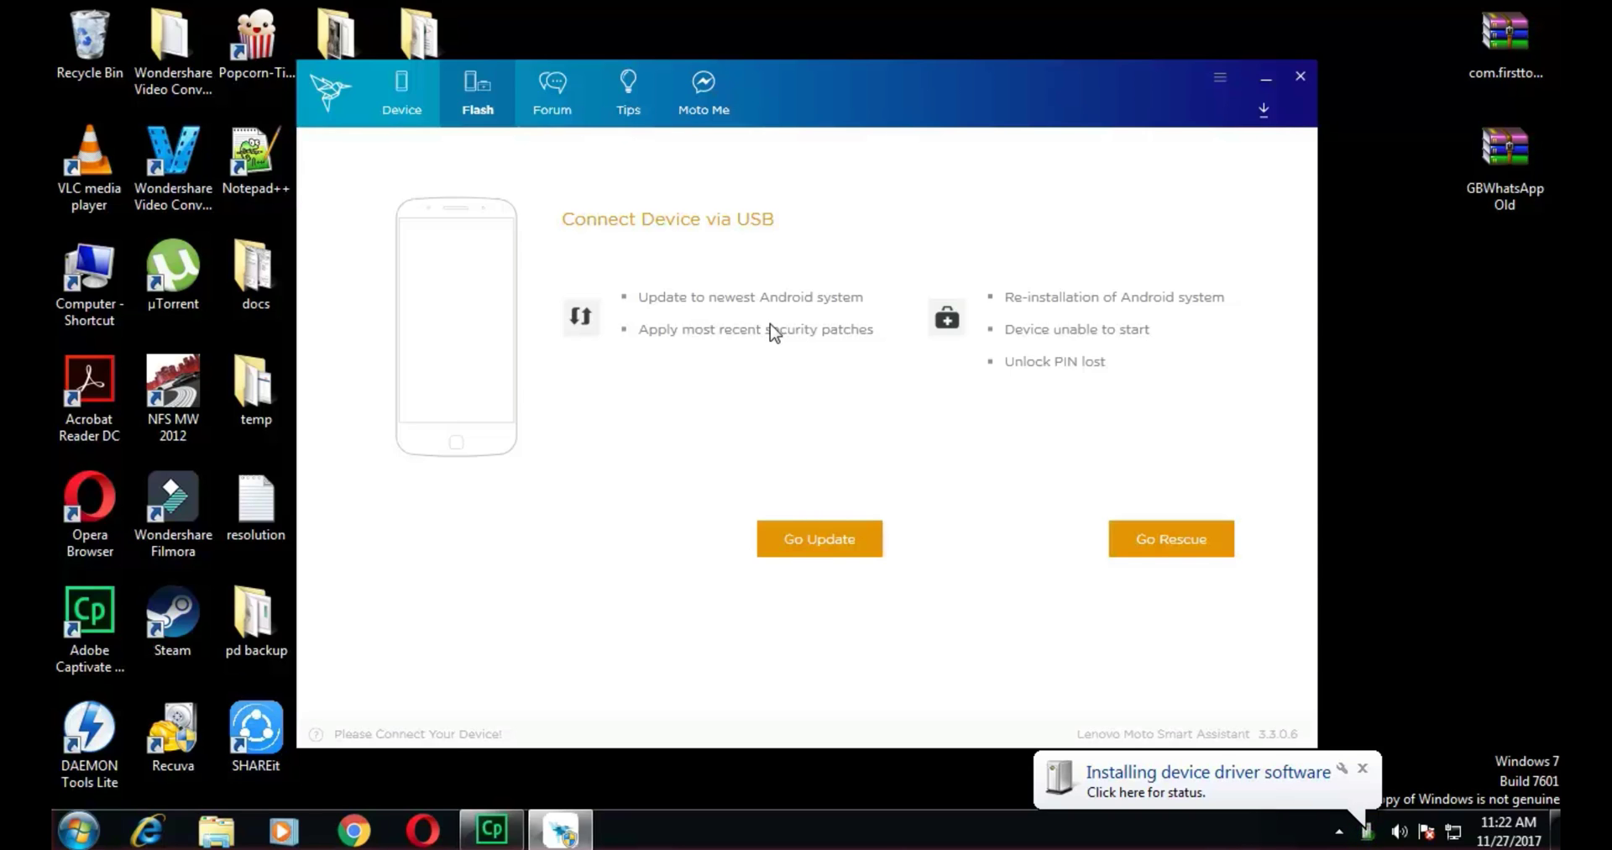
click(1160, 532)
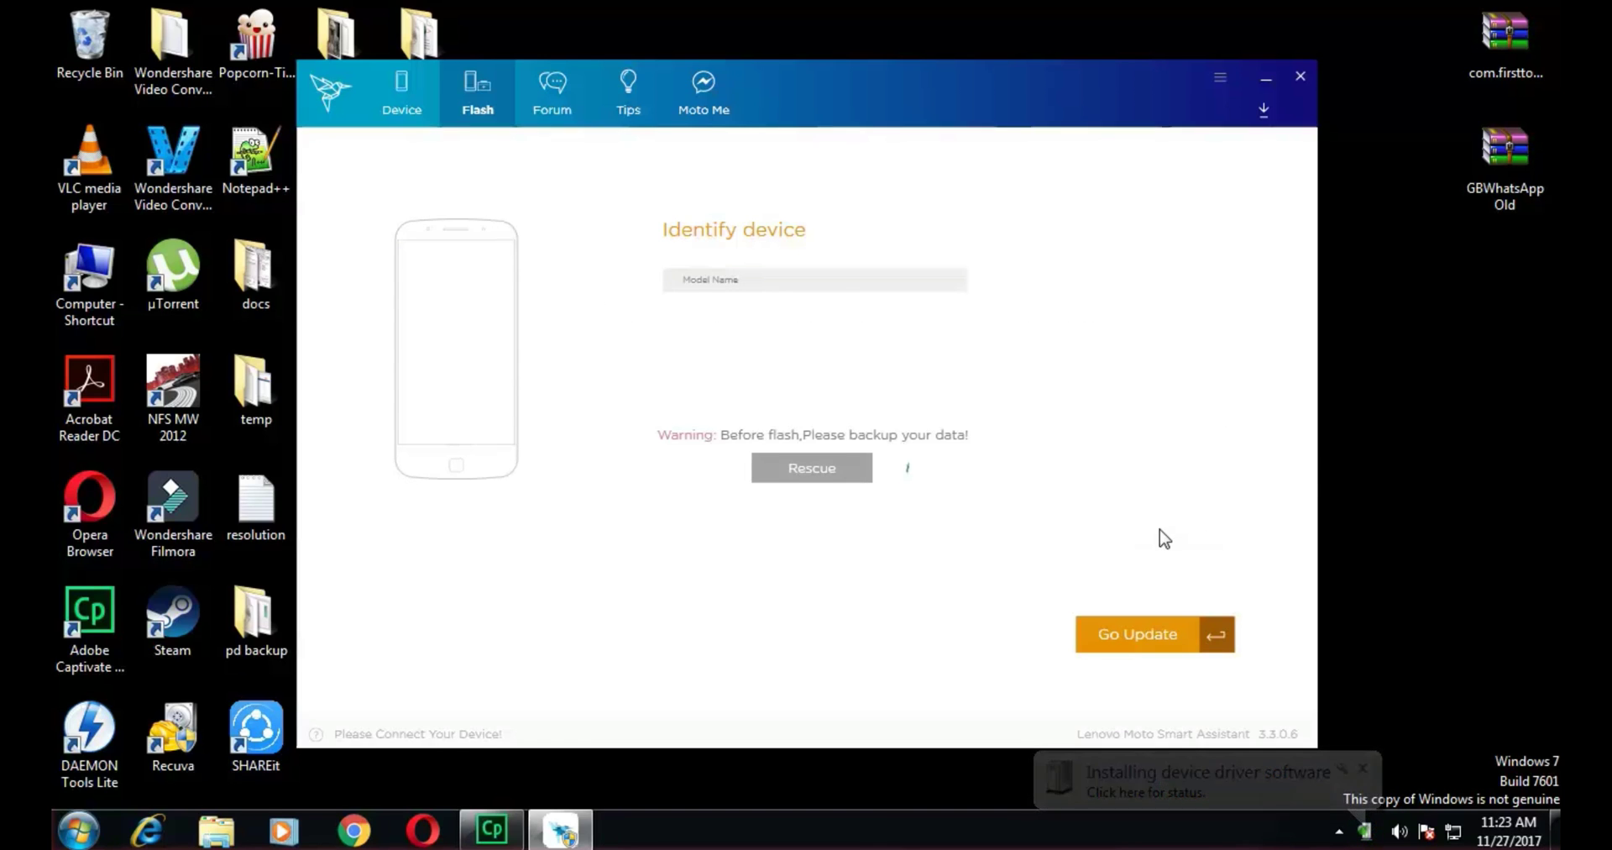
click(851, 285)
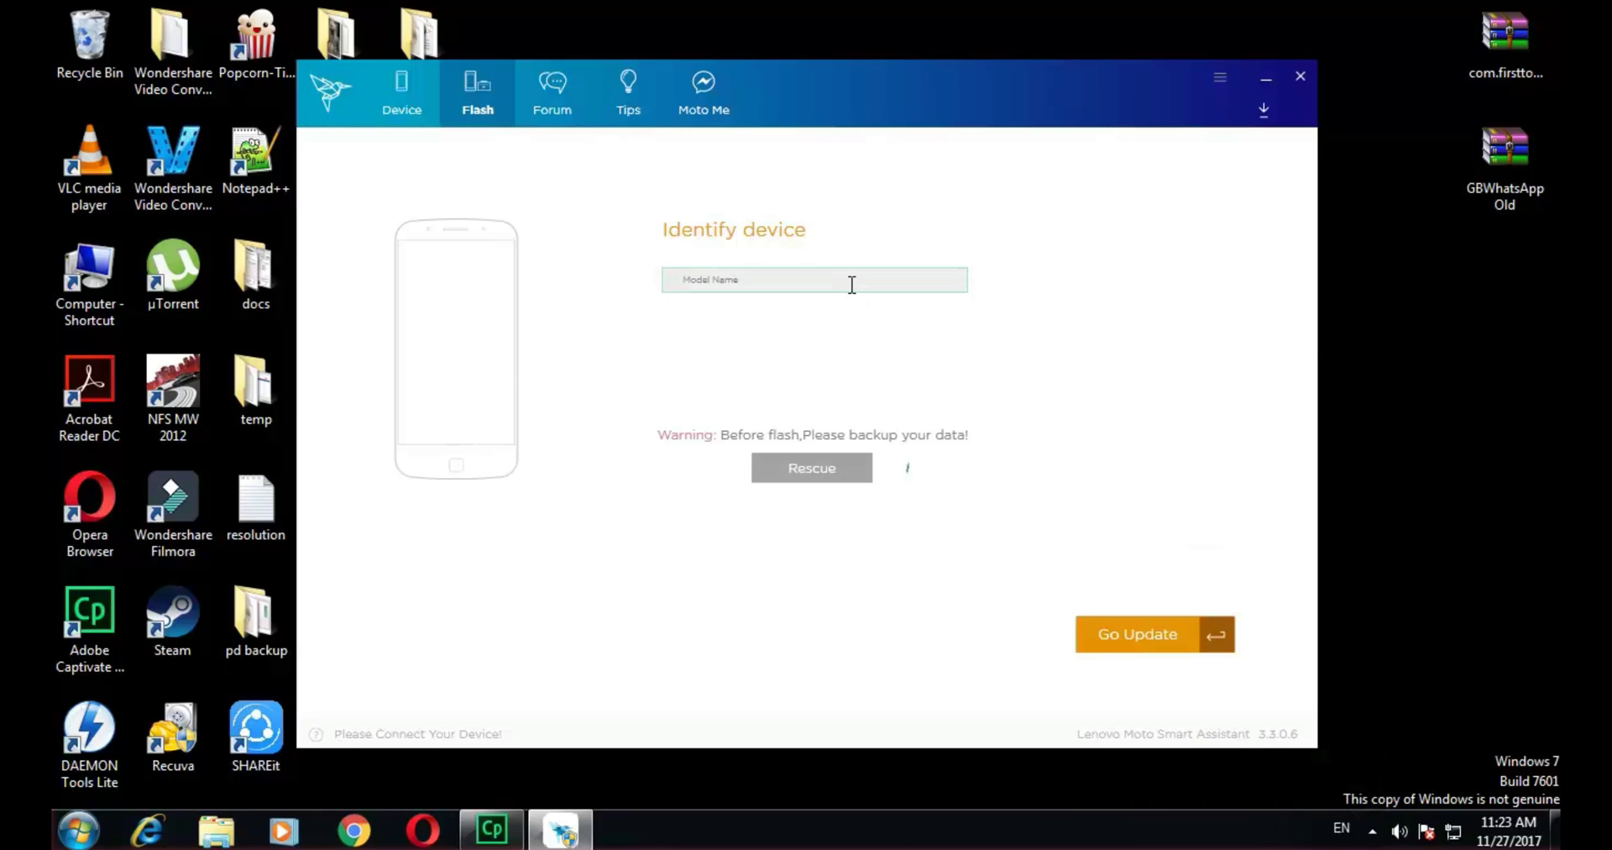
text(a)
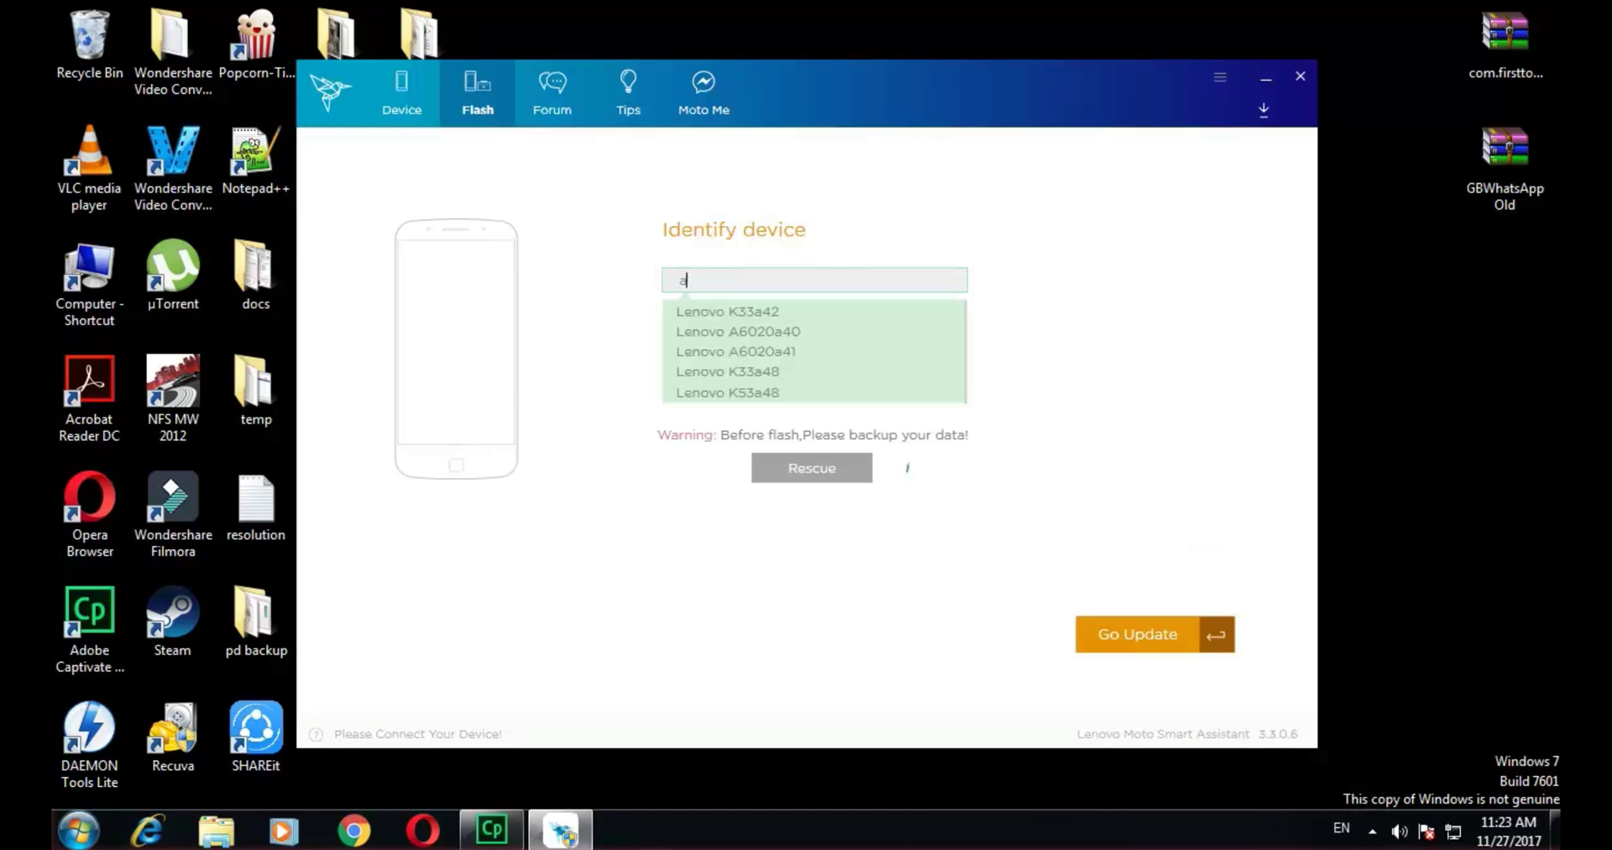
key(BackSpace)
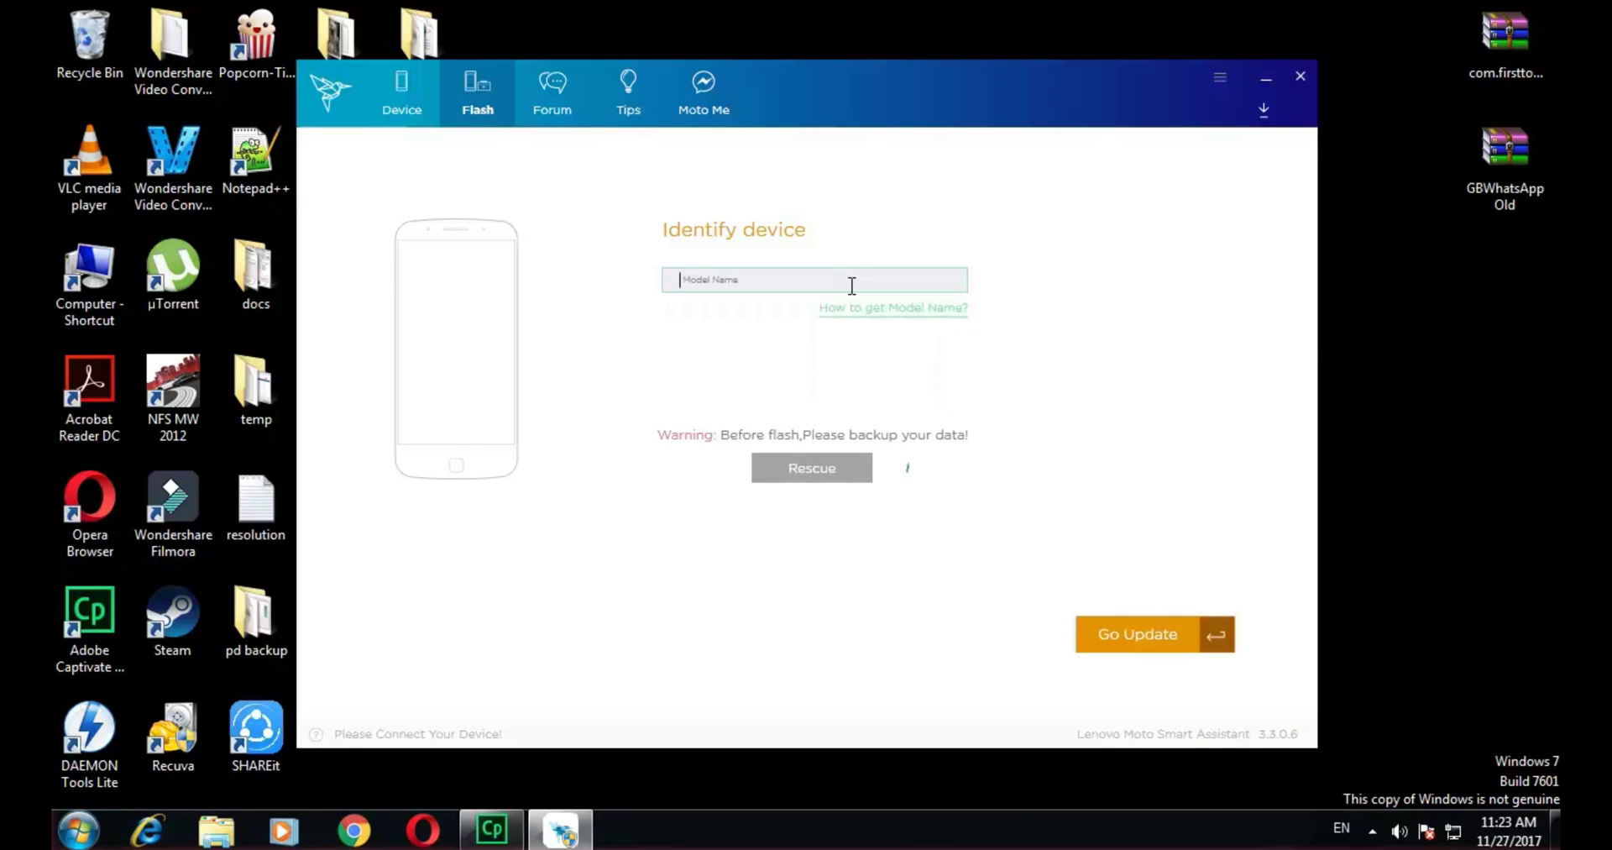
text(len)
key(BackSpace)
key(BackSpace)
key(BackSpace)
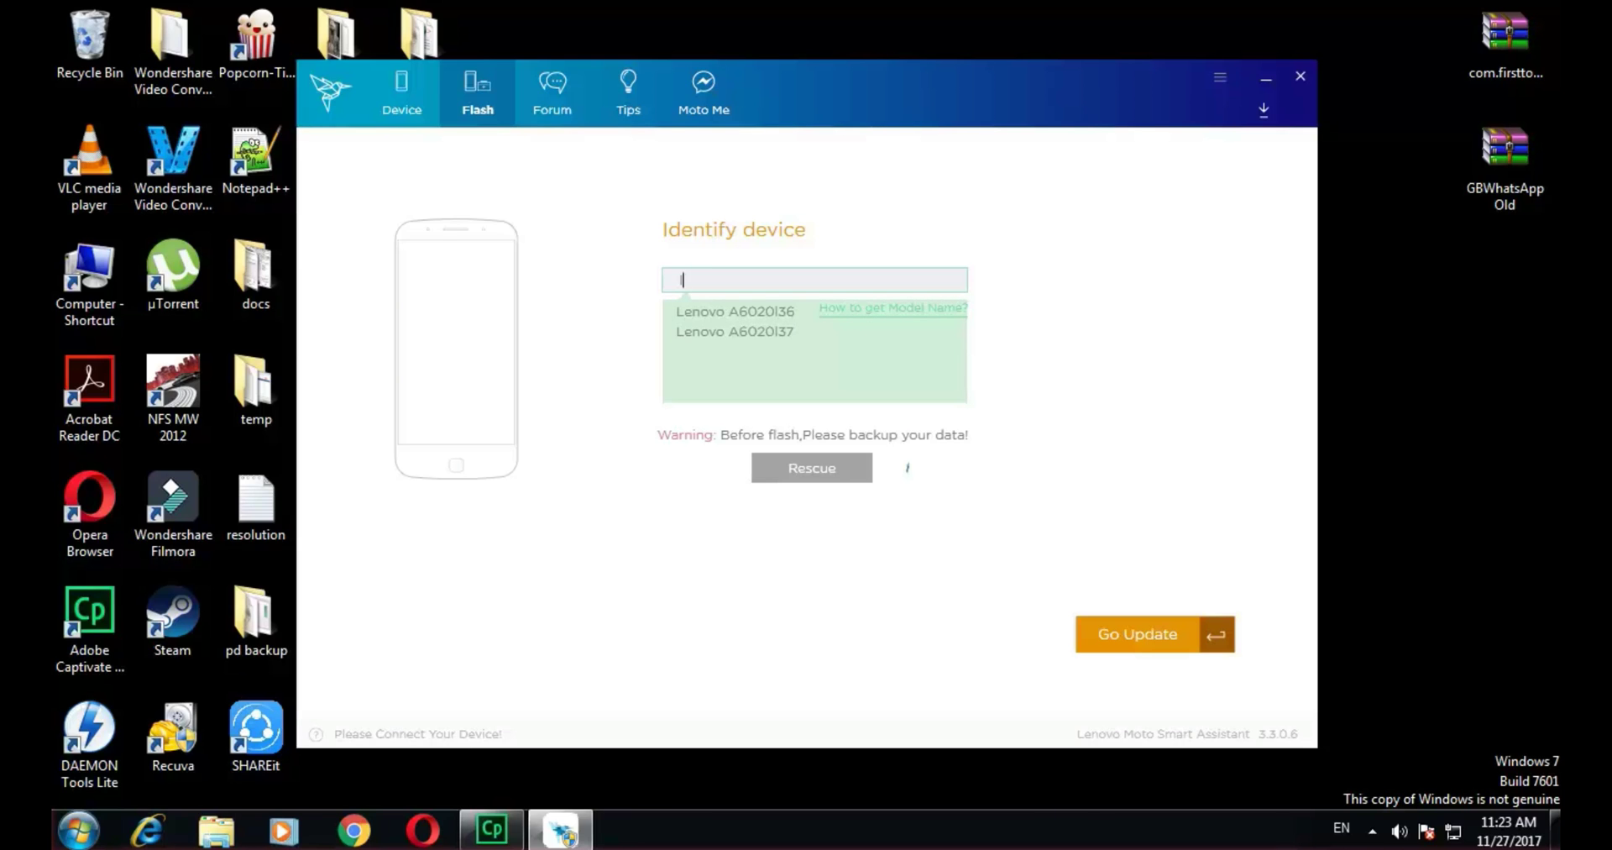
text(len)
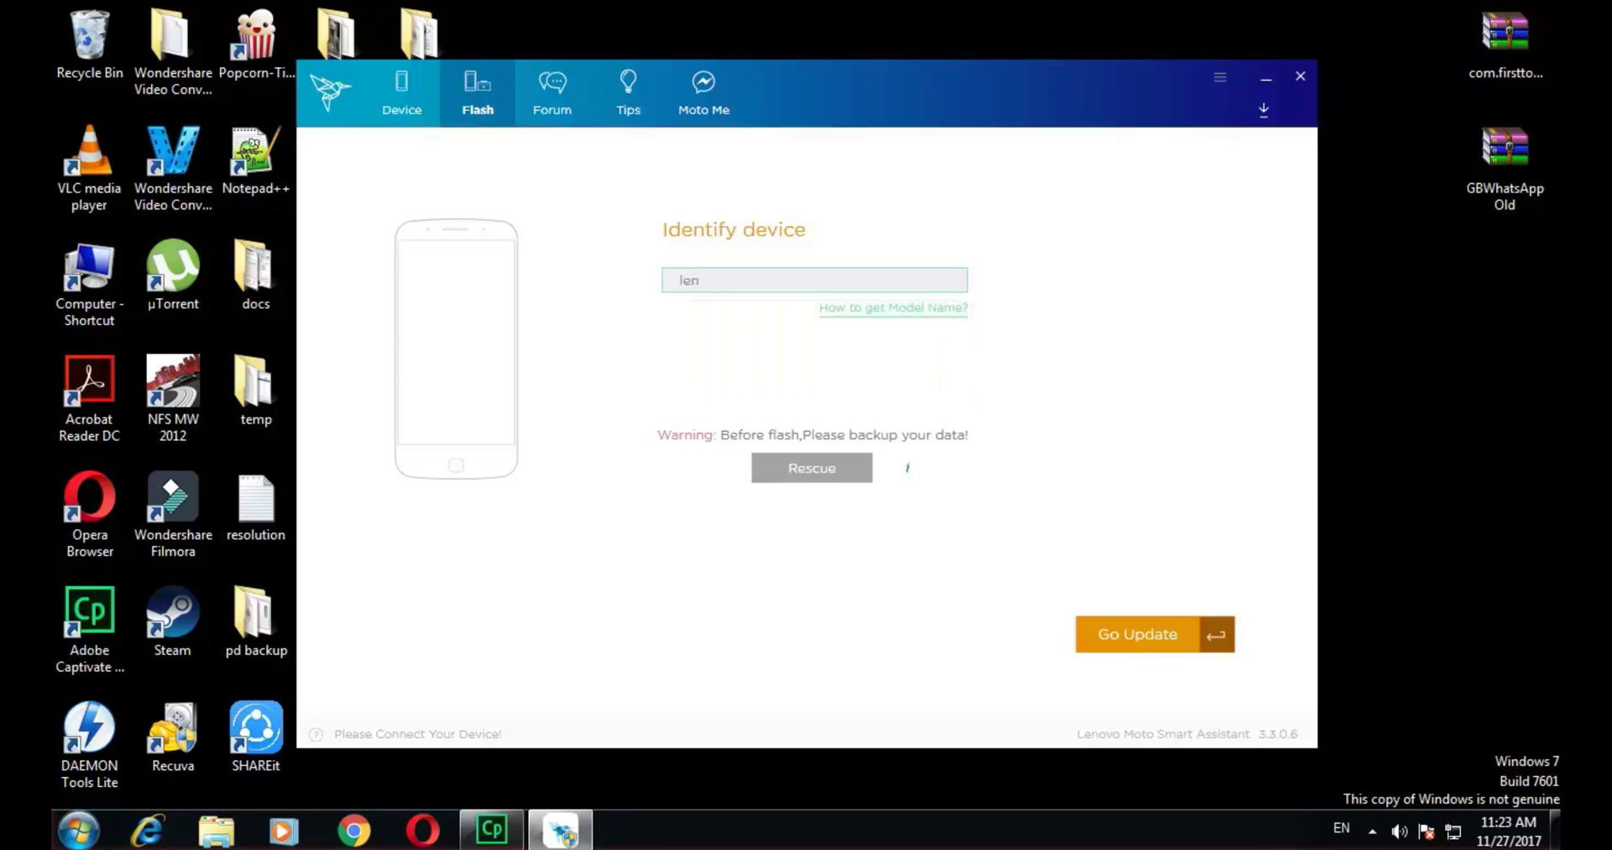
text(ovo a6000)
double_click(726, 279)
click(729, 279)
key(BackSpace)
key(BackSpace)
key(BackSpace)
key(BackSpace)
key(BackSpace)
key(BackSpace)
key(BackSpace)
double_click(680, 286)
key(BackSpace)
text(a60)
key(BackSpace)
key(BackSpace)
key(BackSpace)
text(L)
key(BackSpace)
text(lem)
key(BackSpace)
text(no)
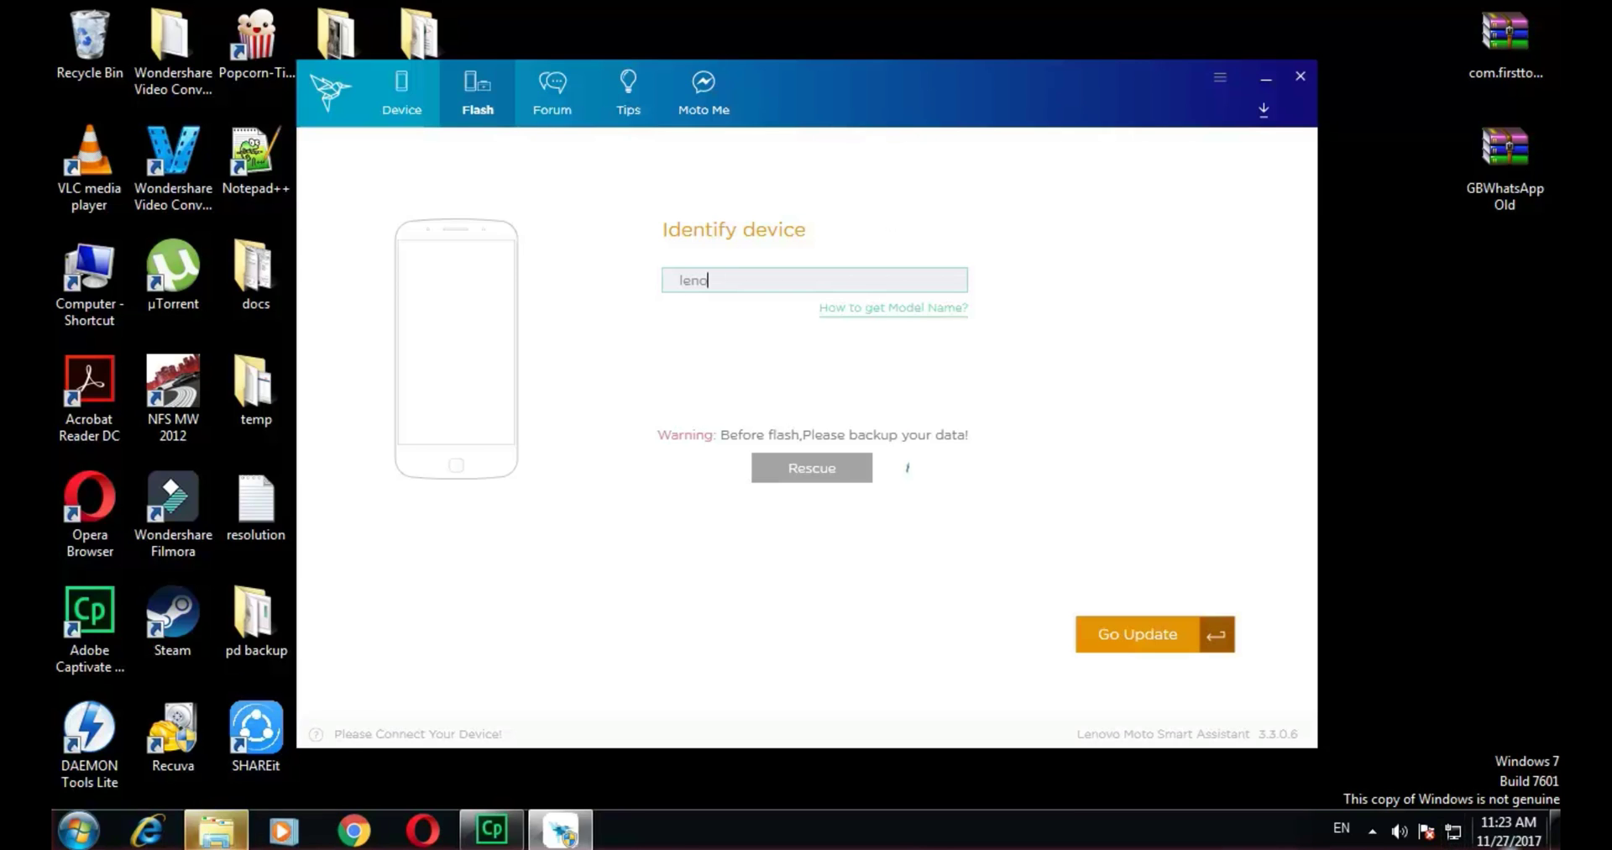
key(BackSpace)
key(BackSpace)
key(BackSpace)
key(BackSpace)
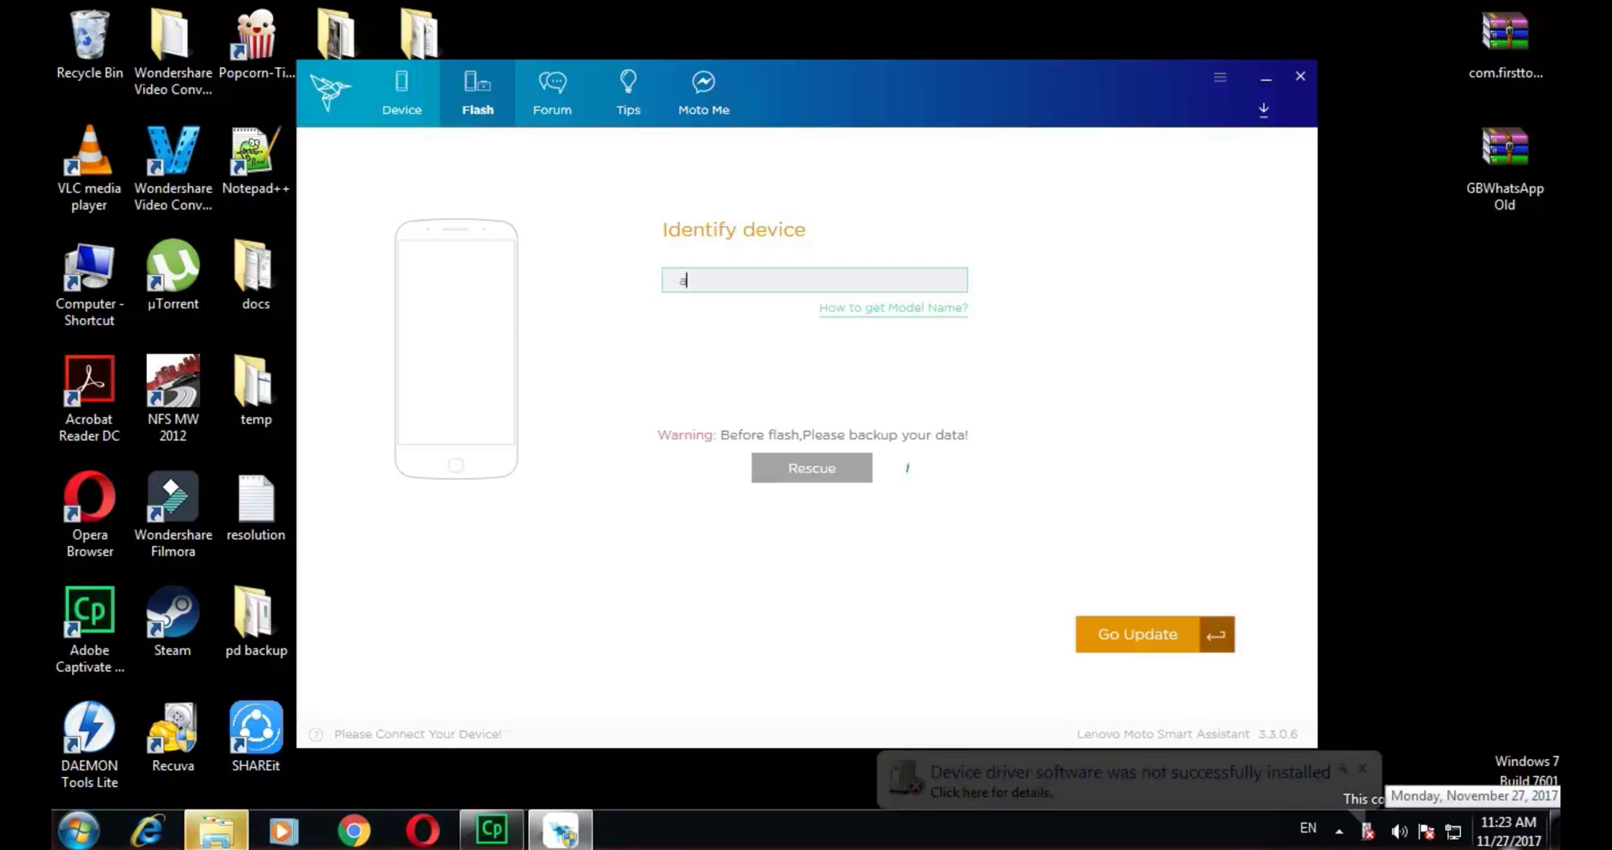
text(4)
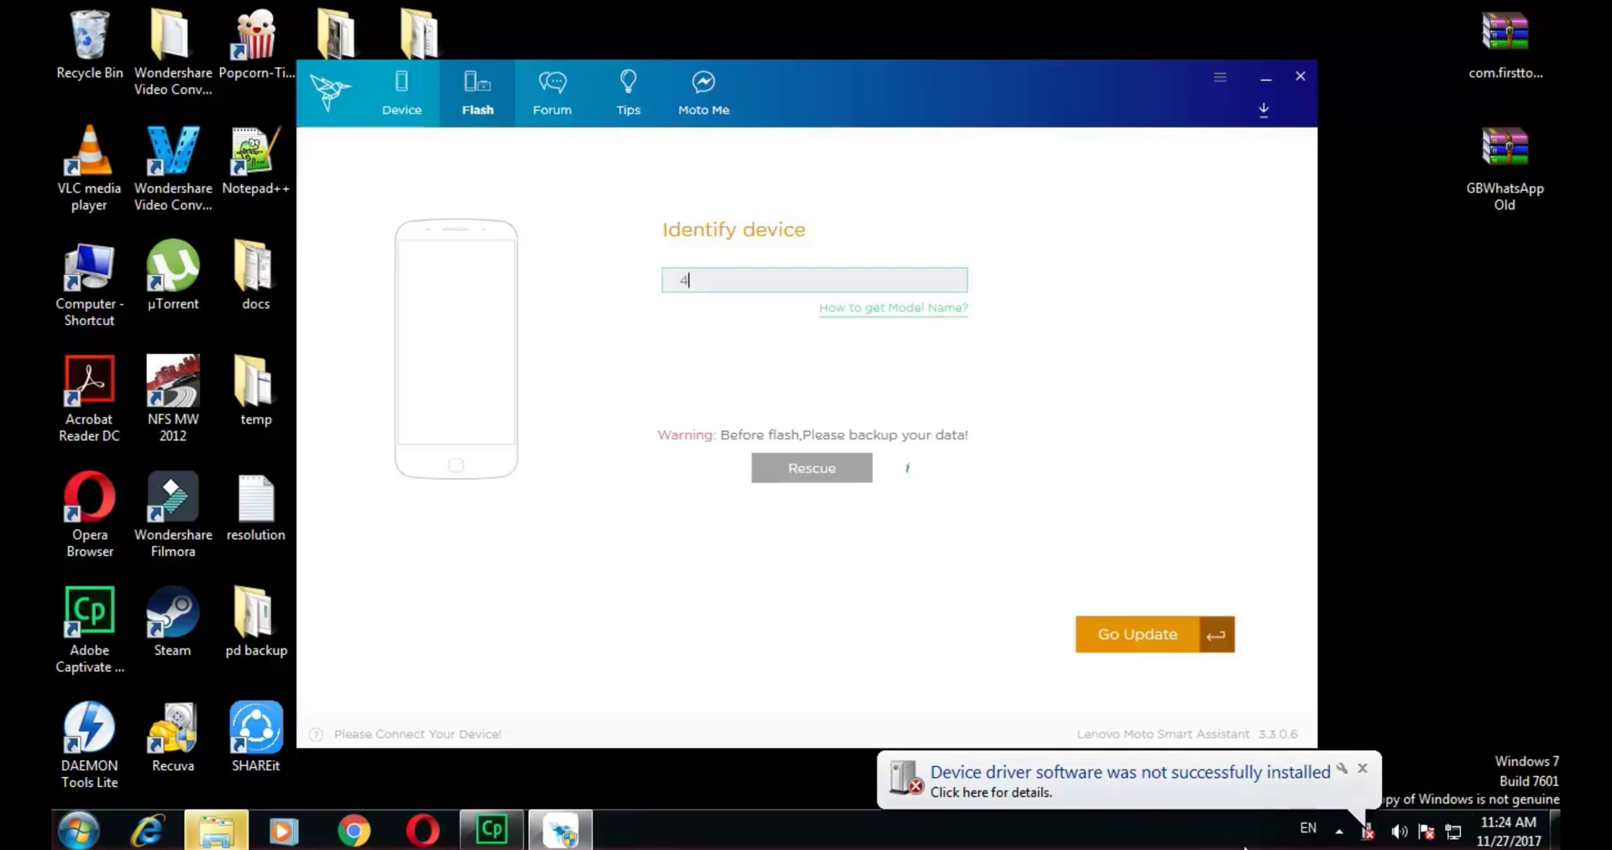
mouse_move(857, 314)
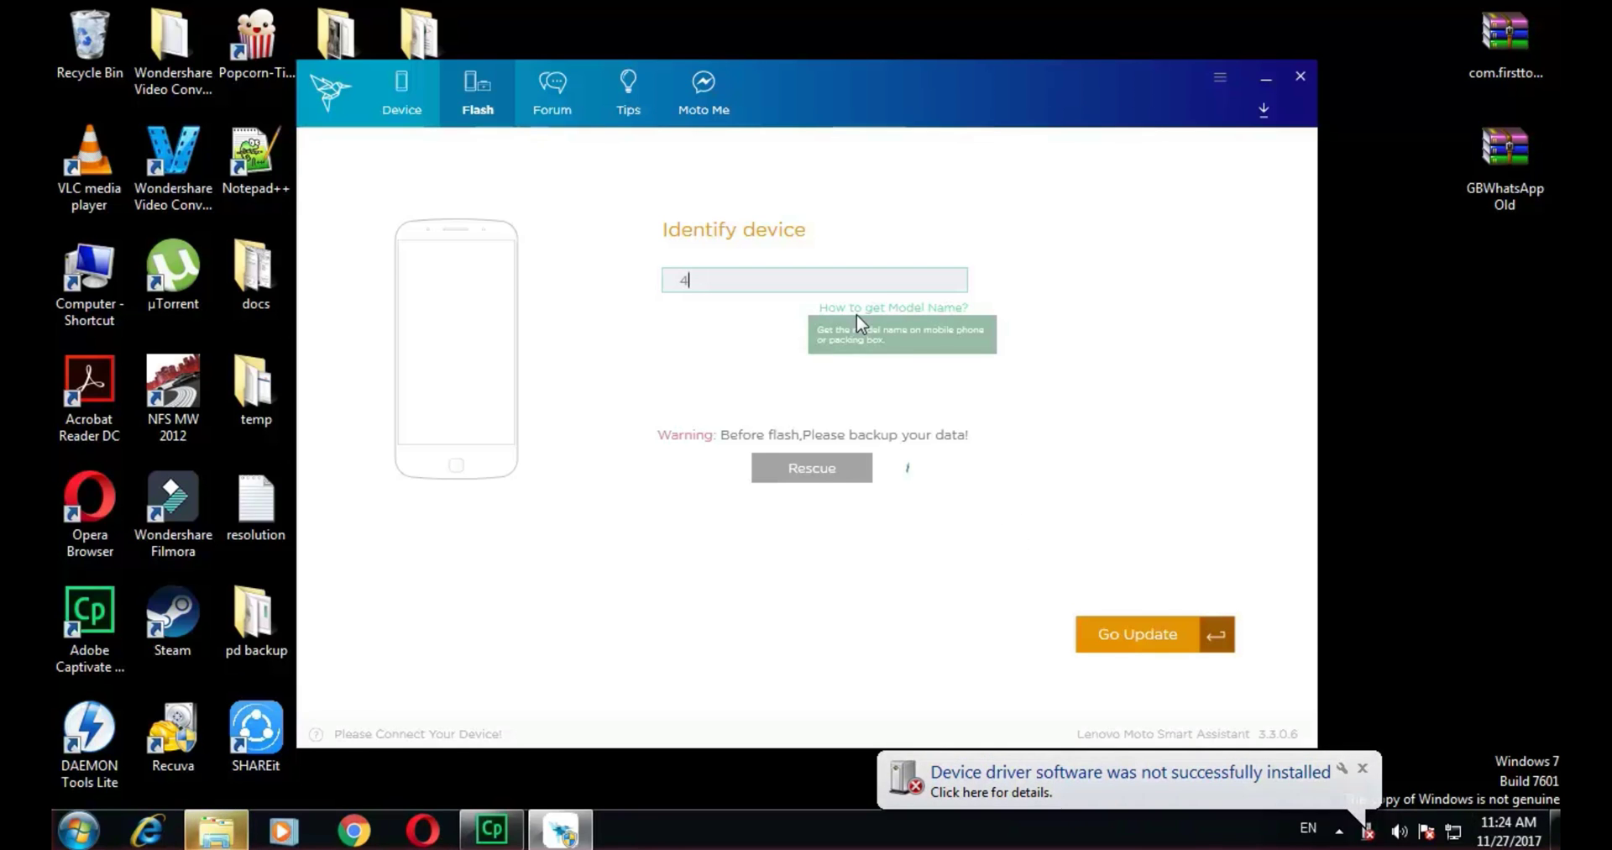
- Clear the model name entry, look up models beginning with L, and choose Lenovo A6000
drag(817, 285, 682, 279)
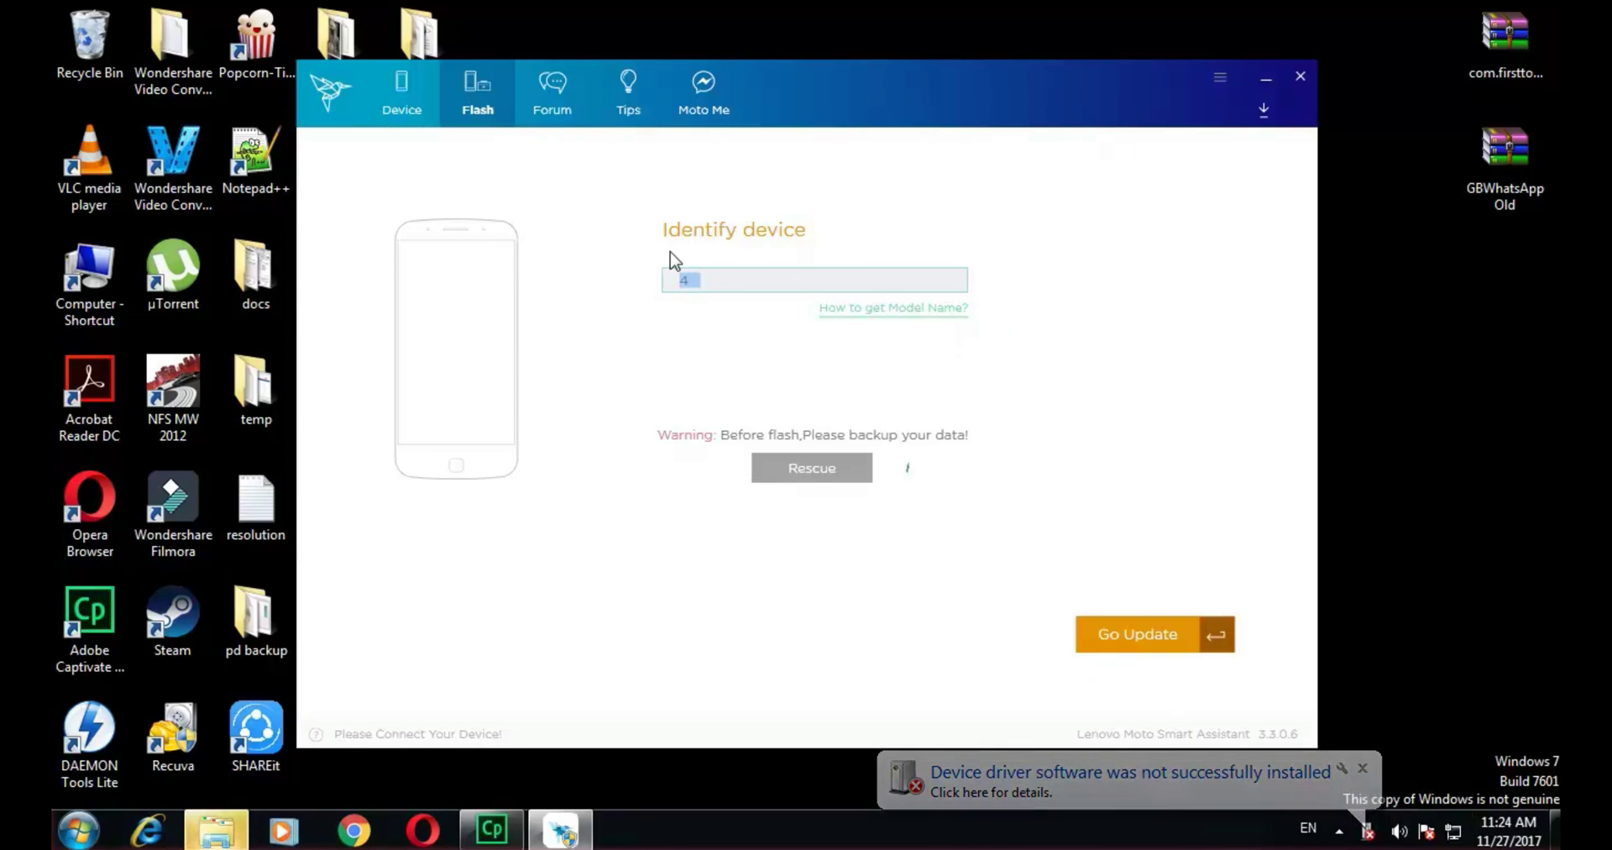
key(BackSpace)
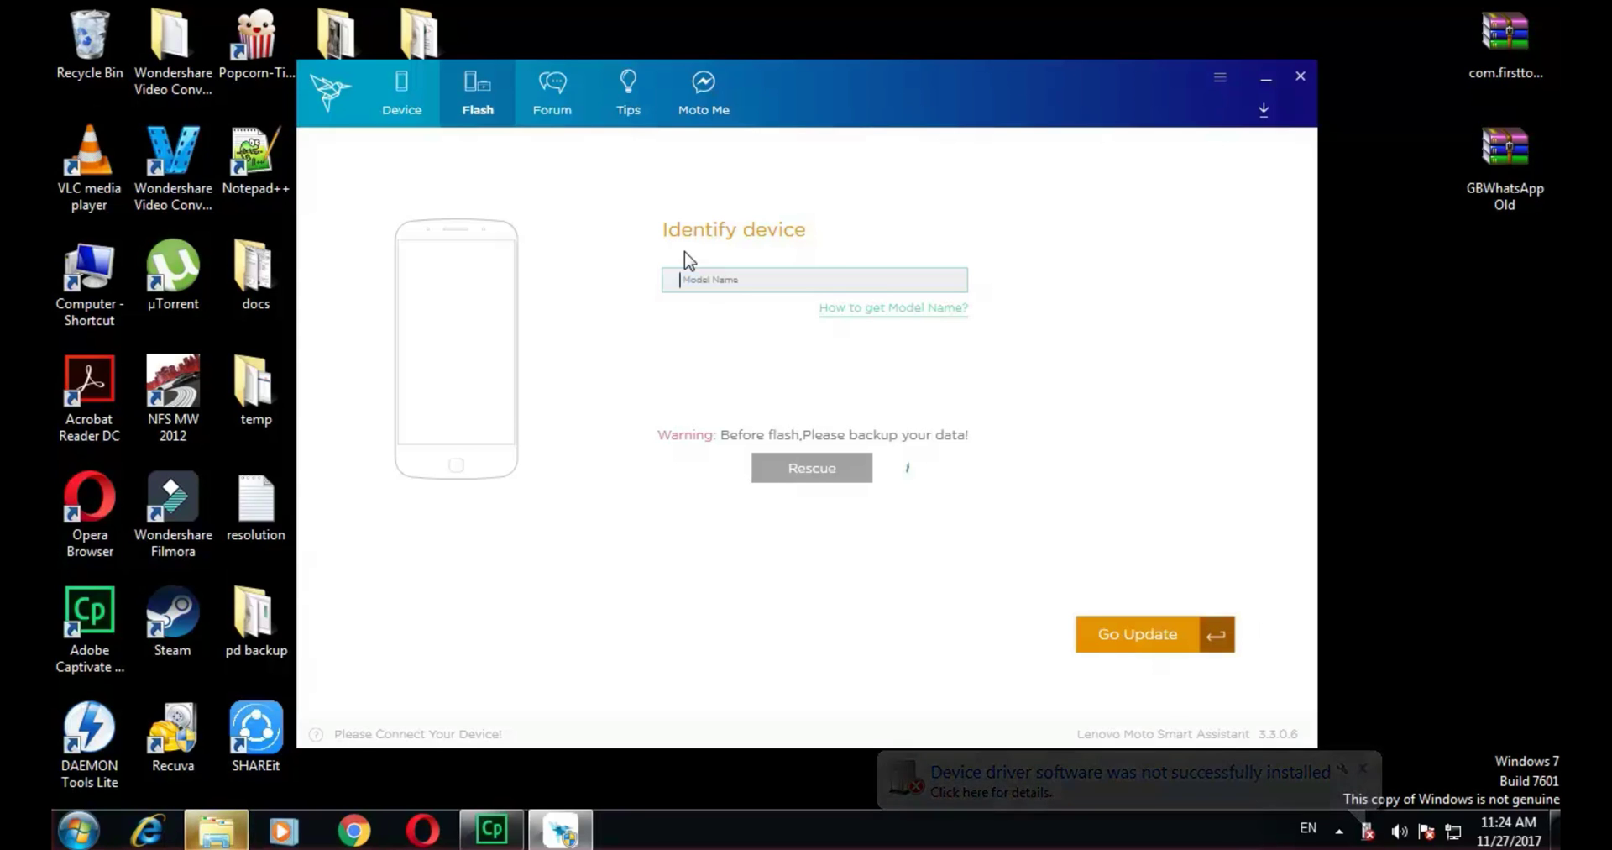
text(4)
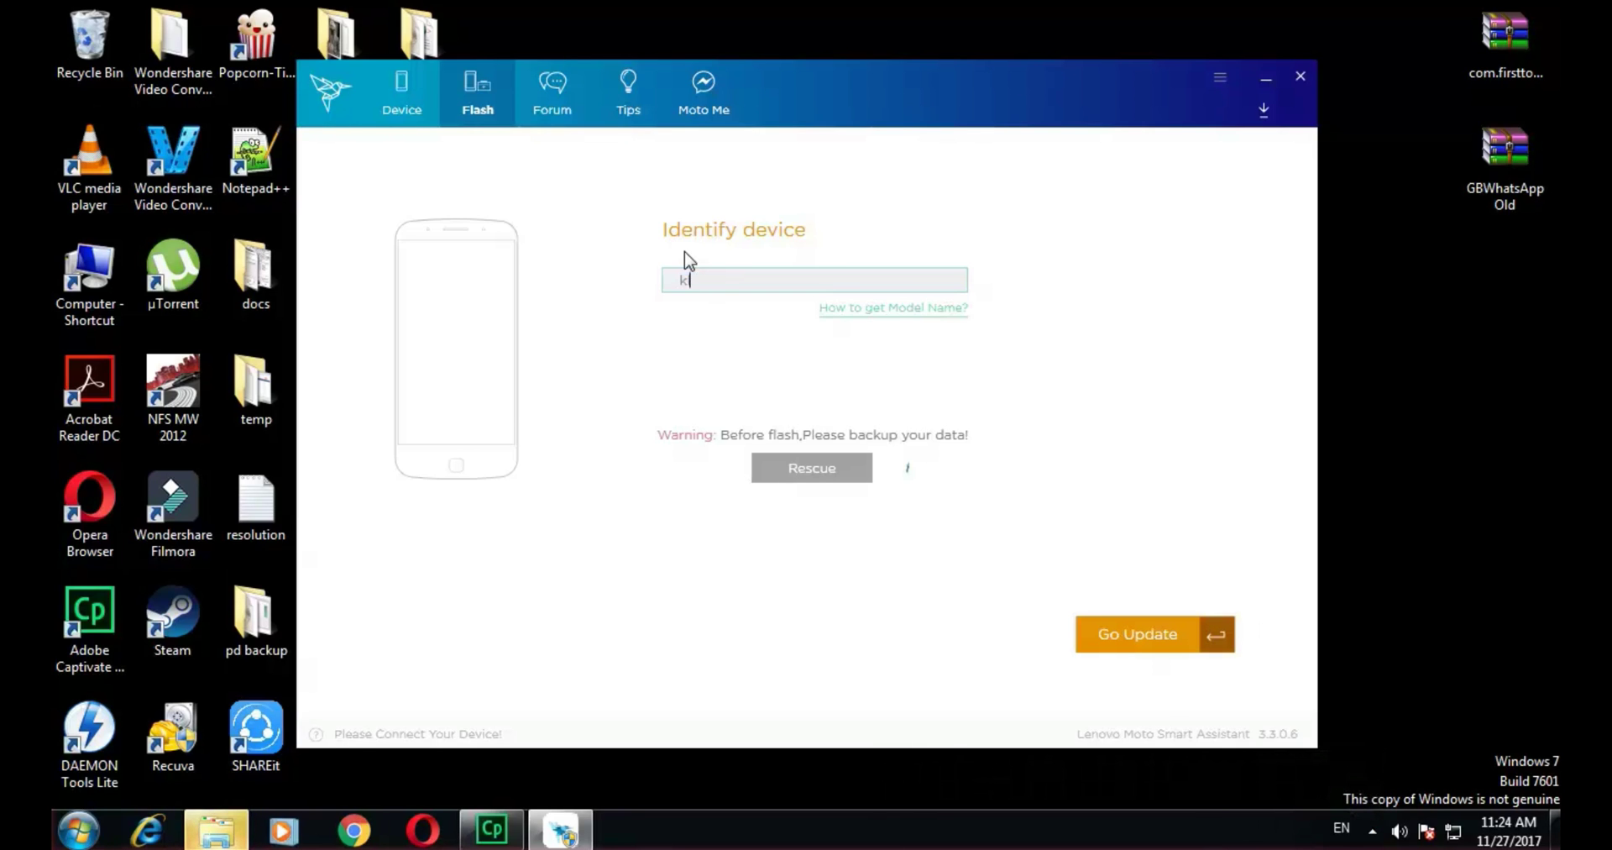
key(BackSpace)
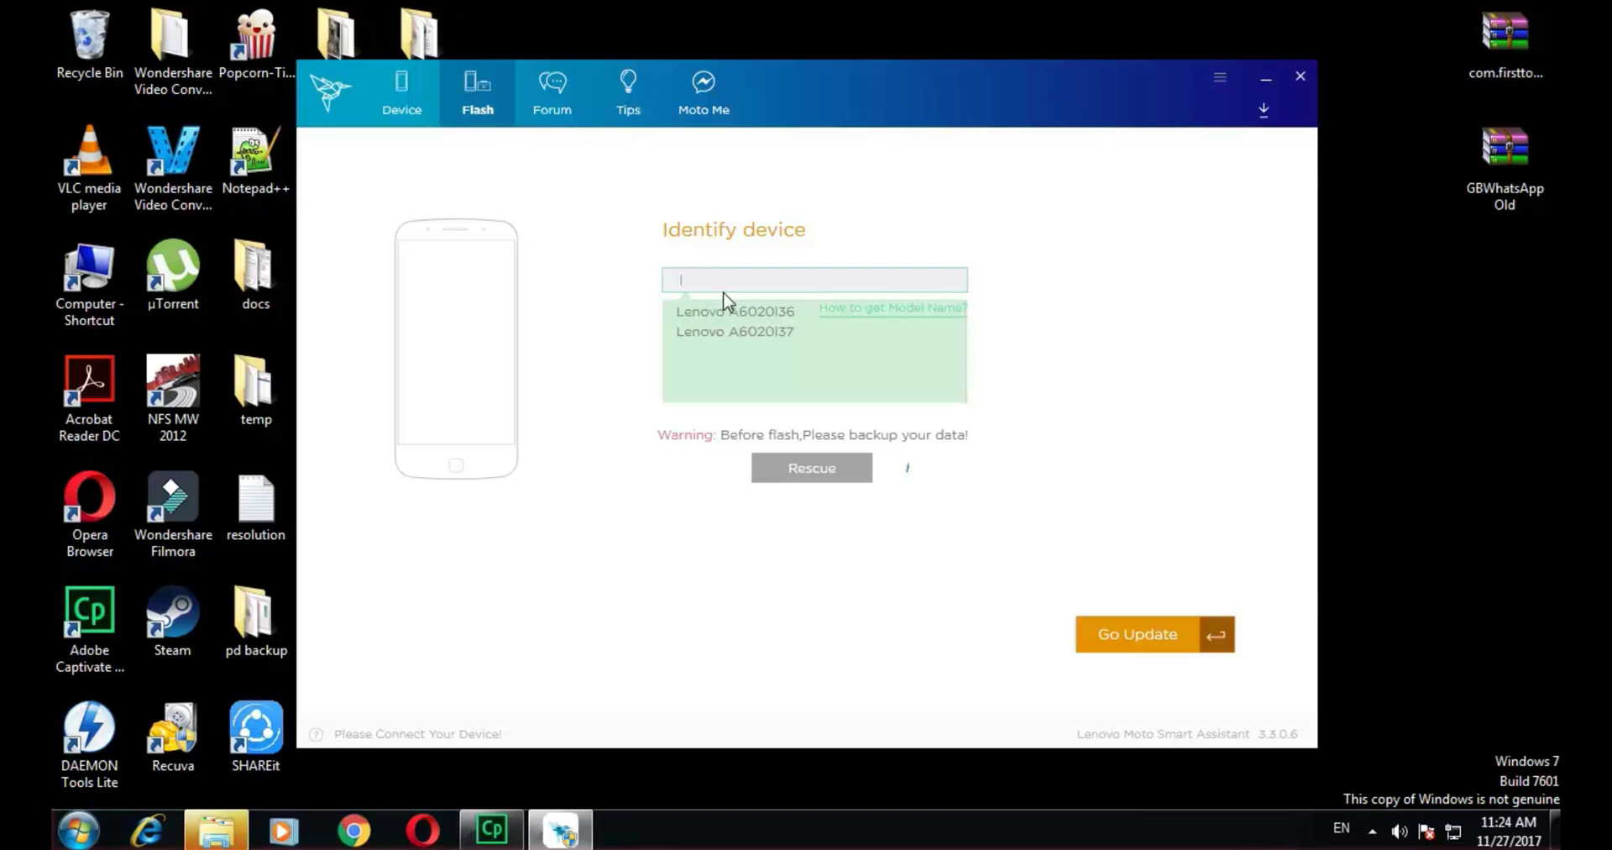
text(L)
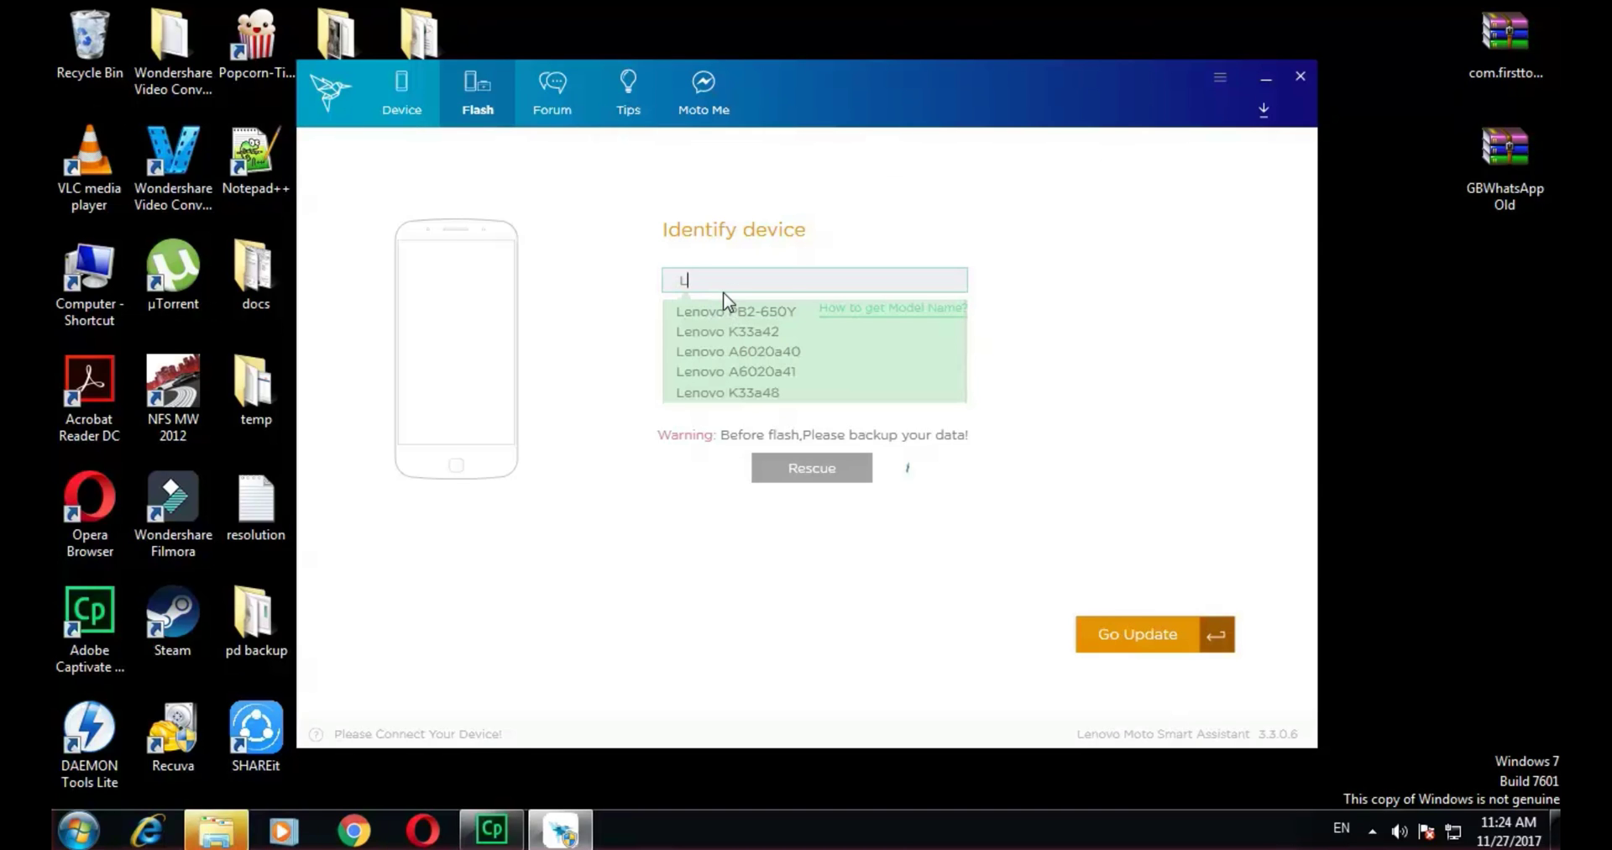
scroll(748, 352, down, 5)
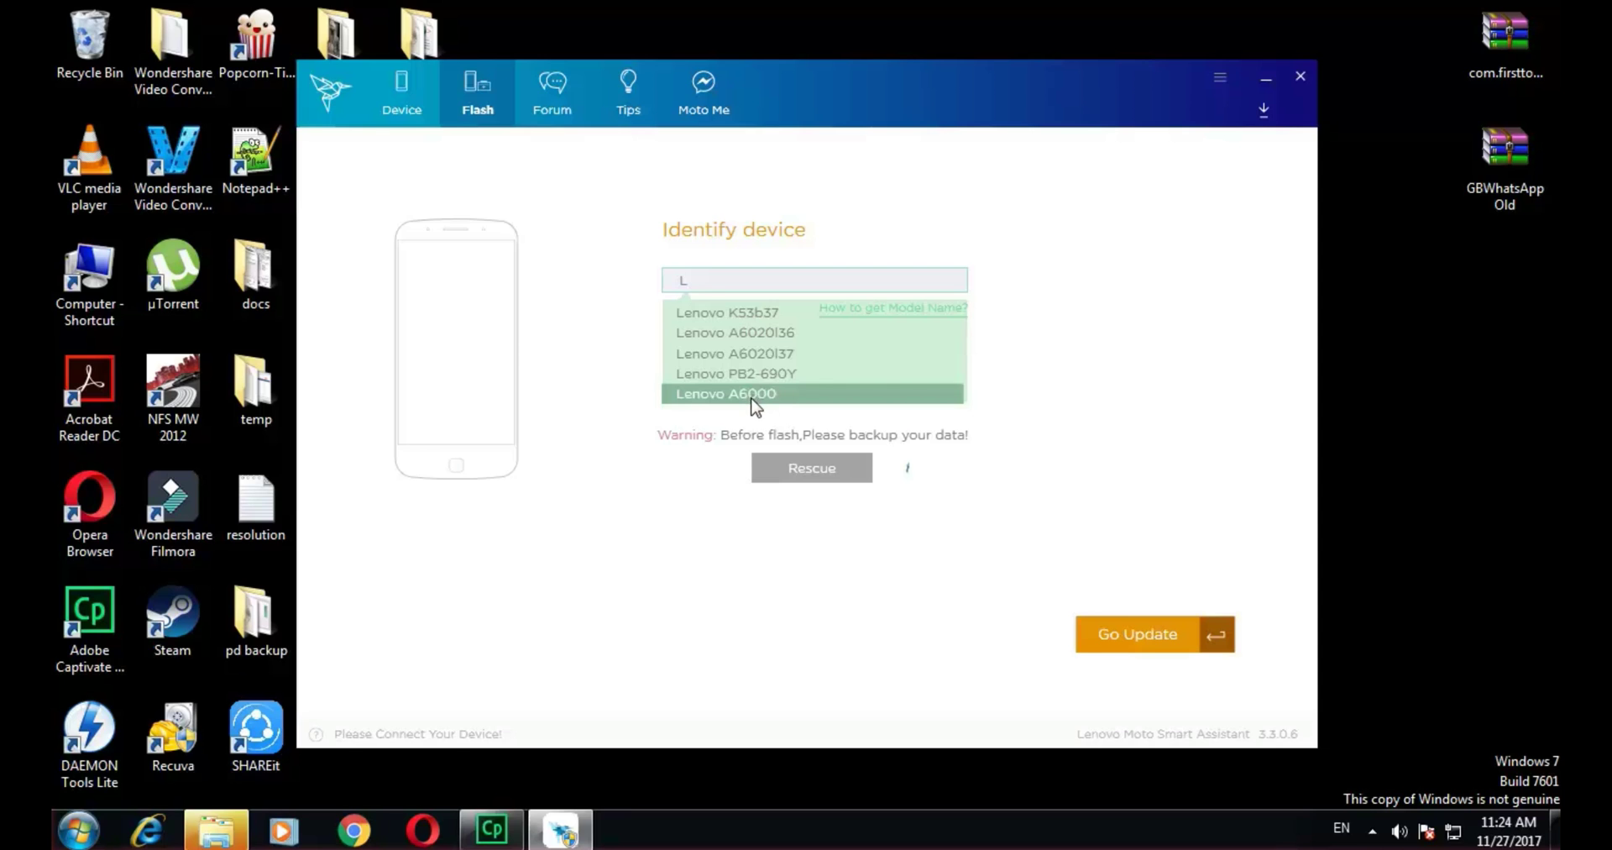
click(754, 395)
- Set the HW code to 12, choosing the matching suggestion
click(763, 331)
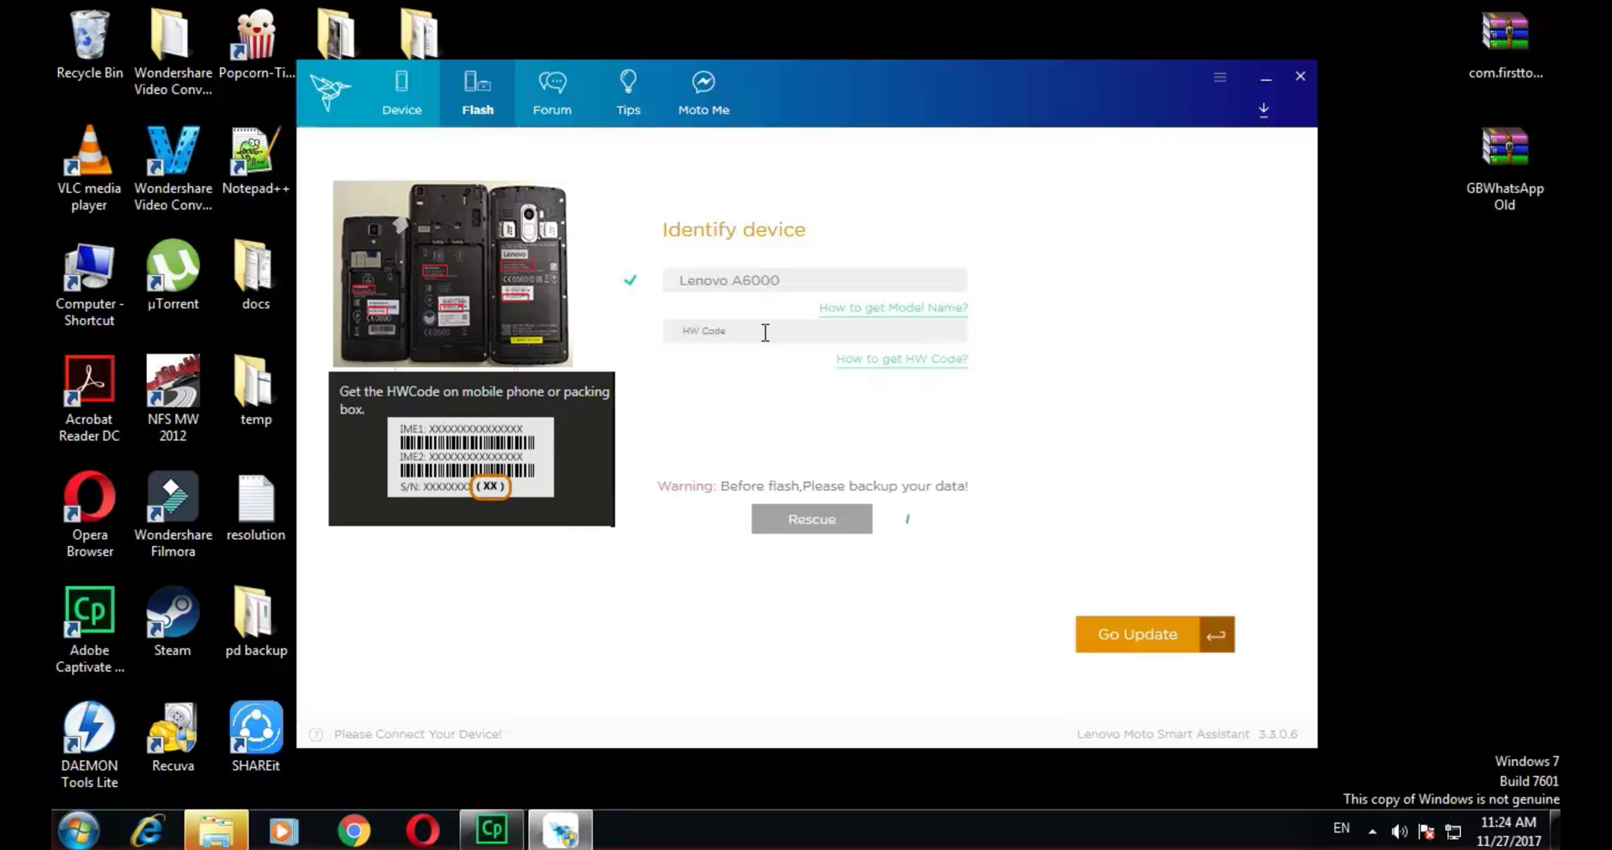
click(765, 331)
text(1)
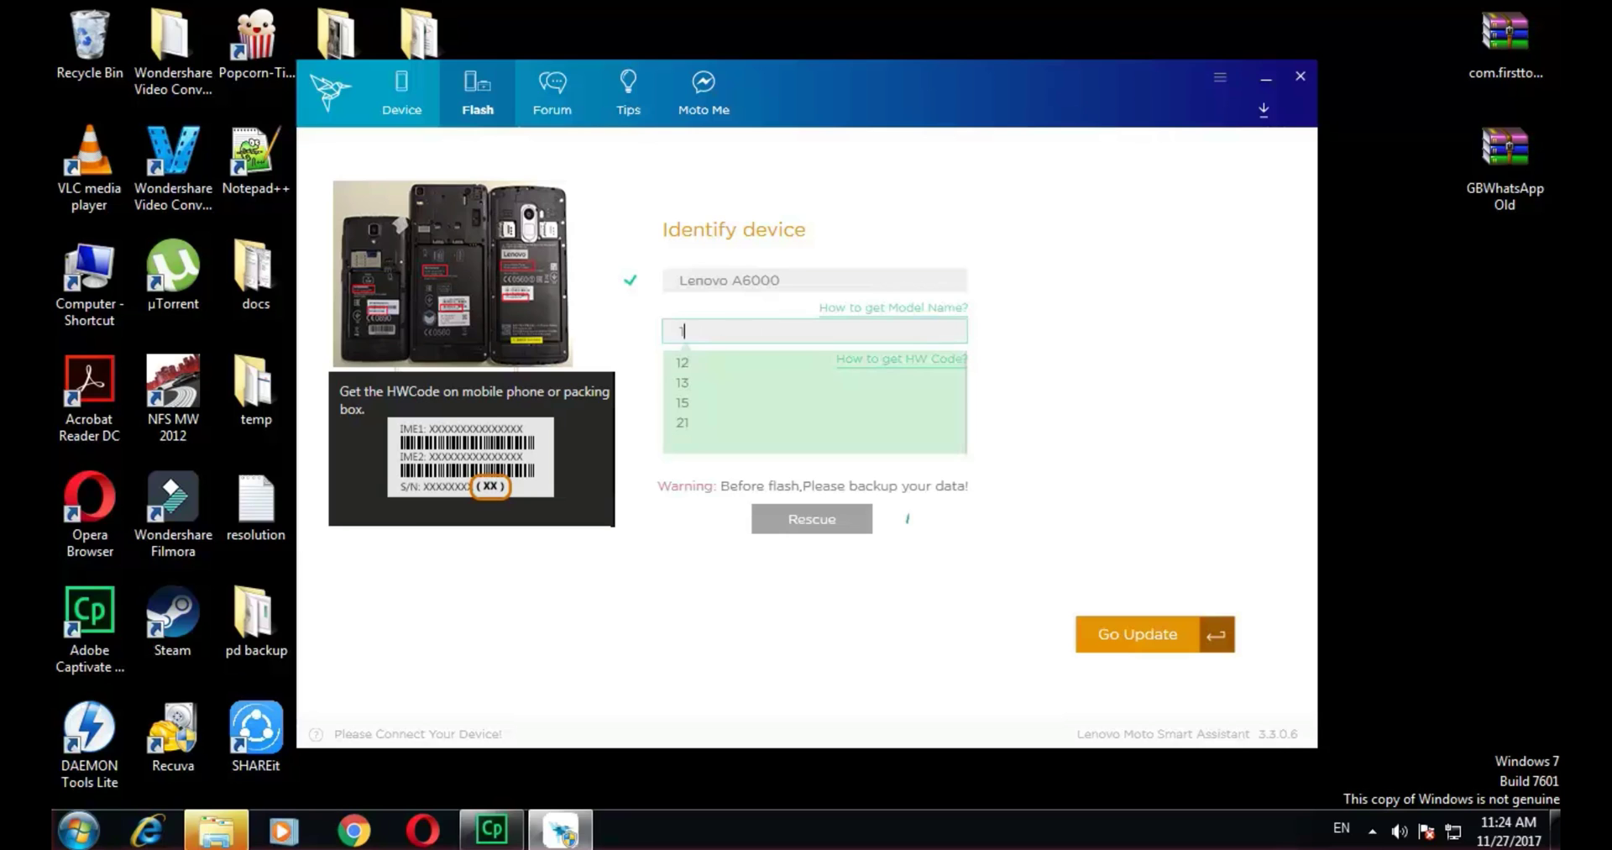
text(2)
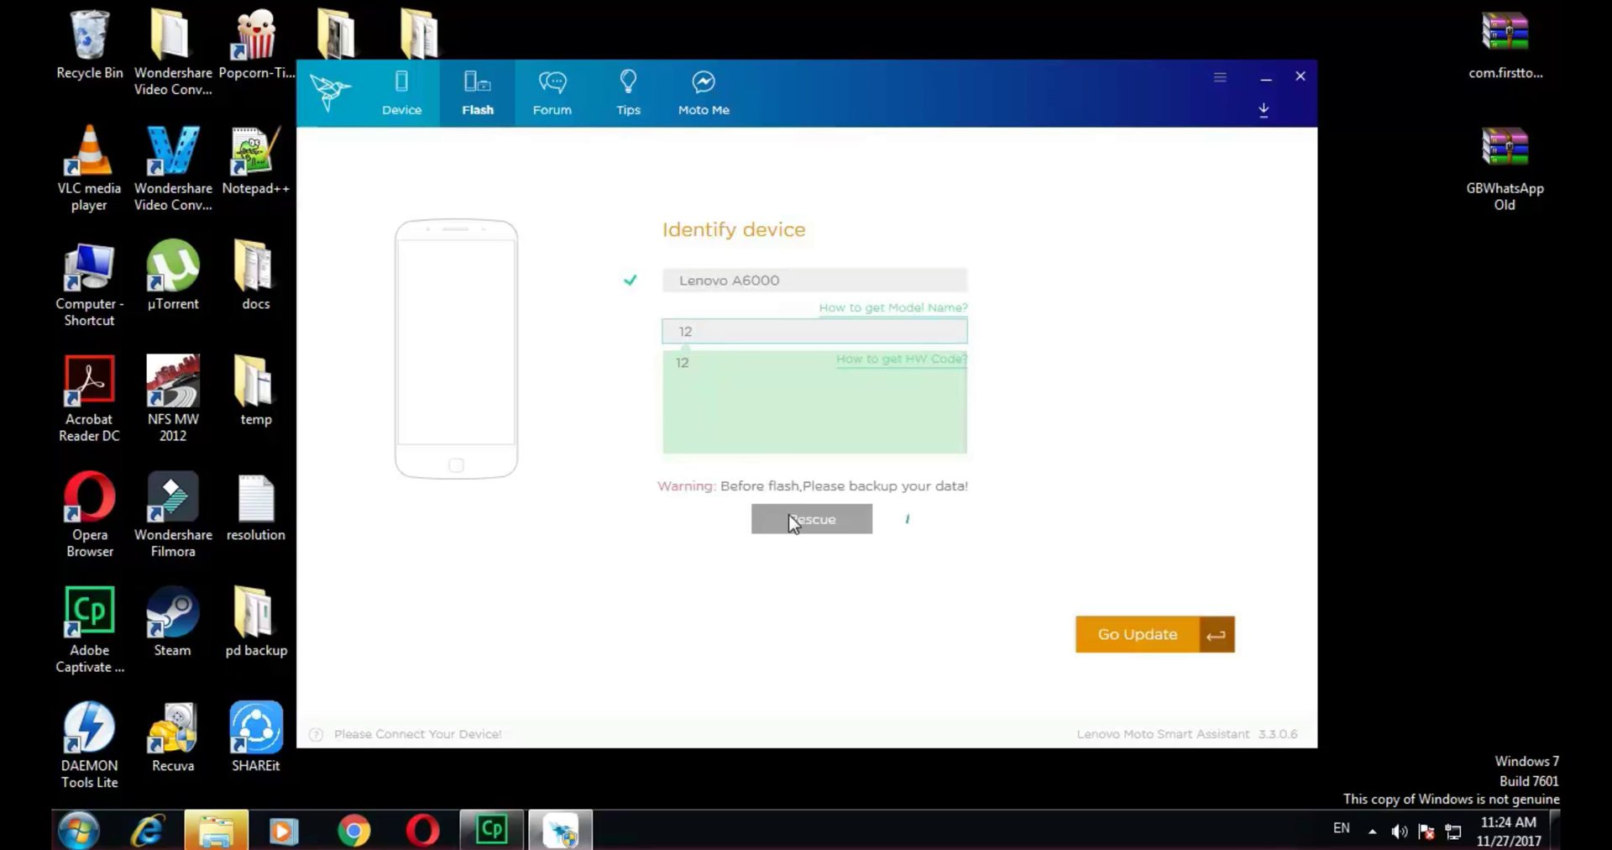
click(710, 370)
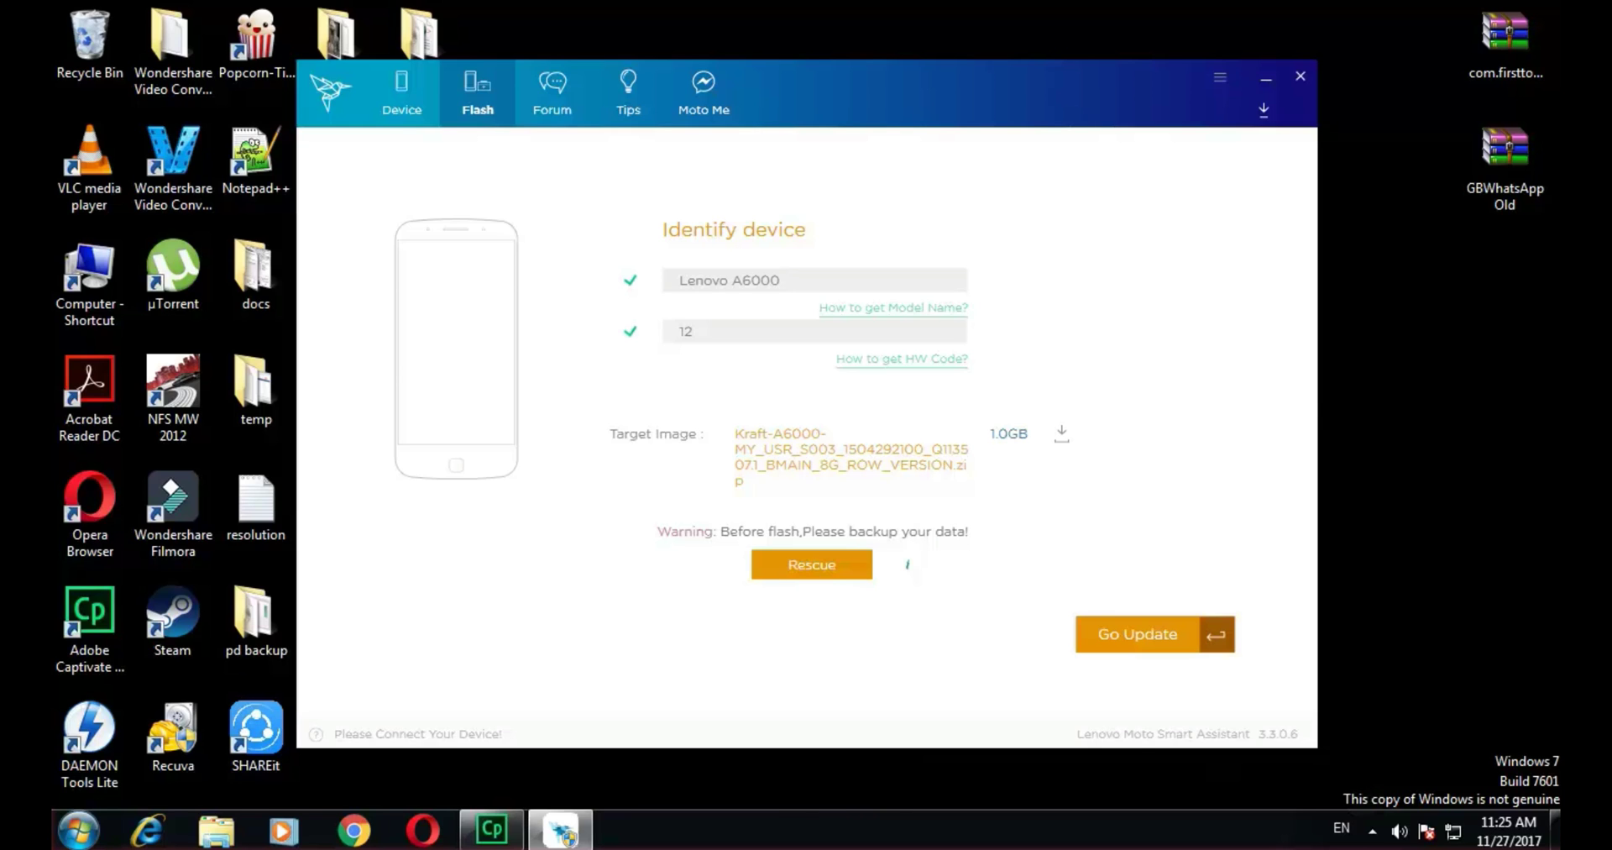
- Try to rescue the phone with the target image, accepting the backup, disconnect and shell test prompts, and dismiss the attempt's result
click(813, 568)
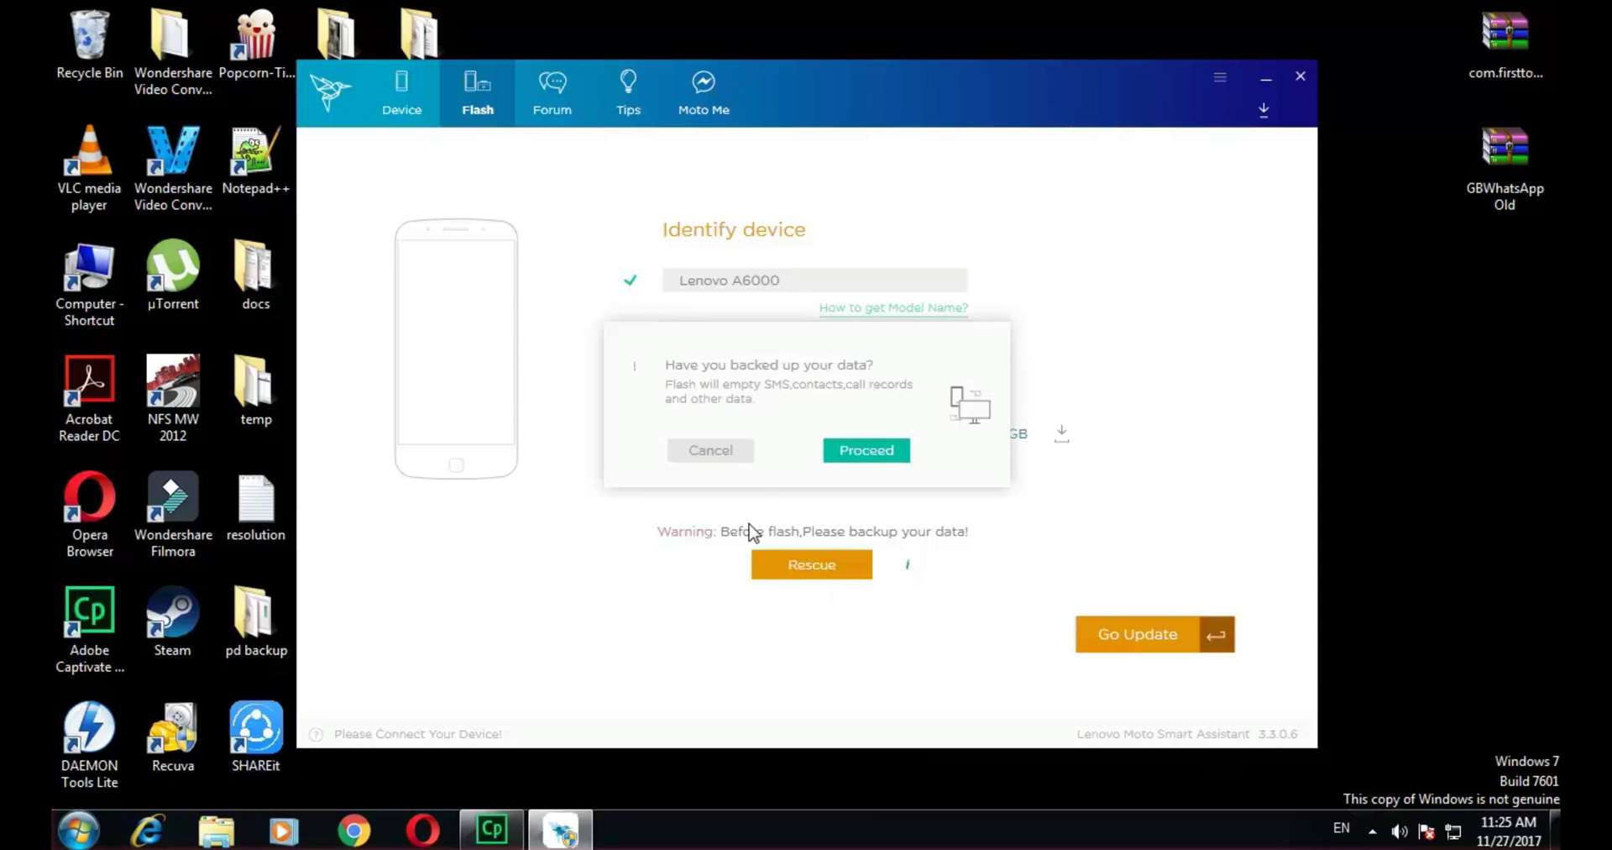
click(878, 441)
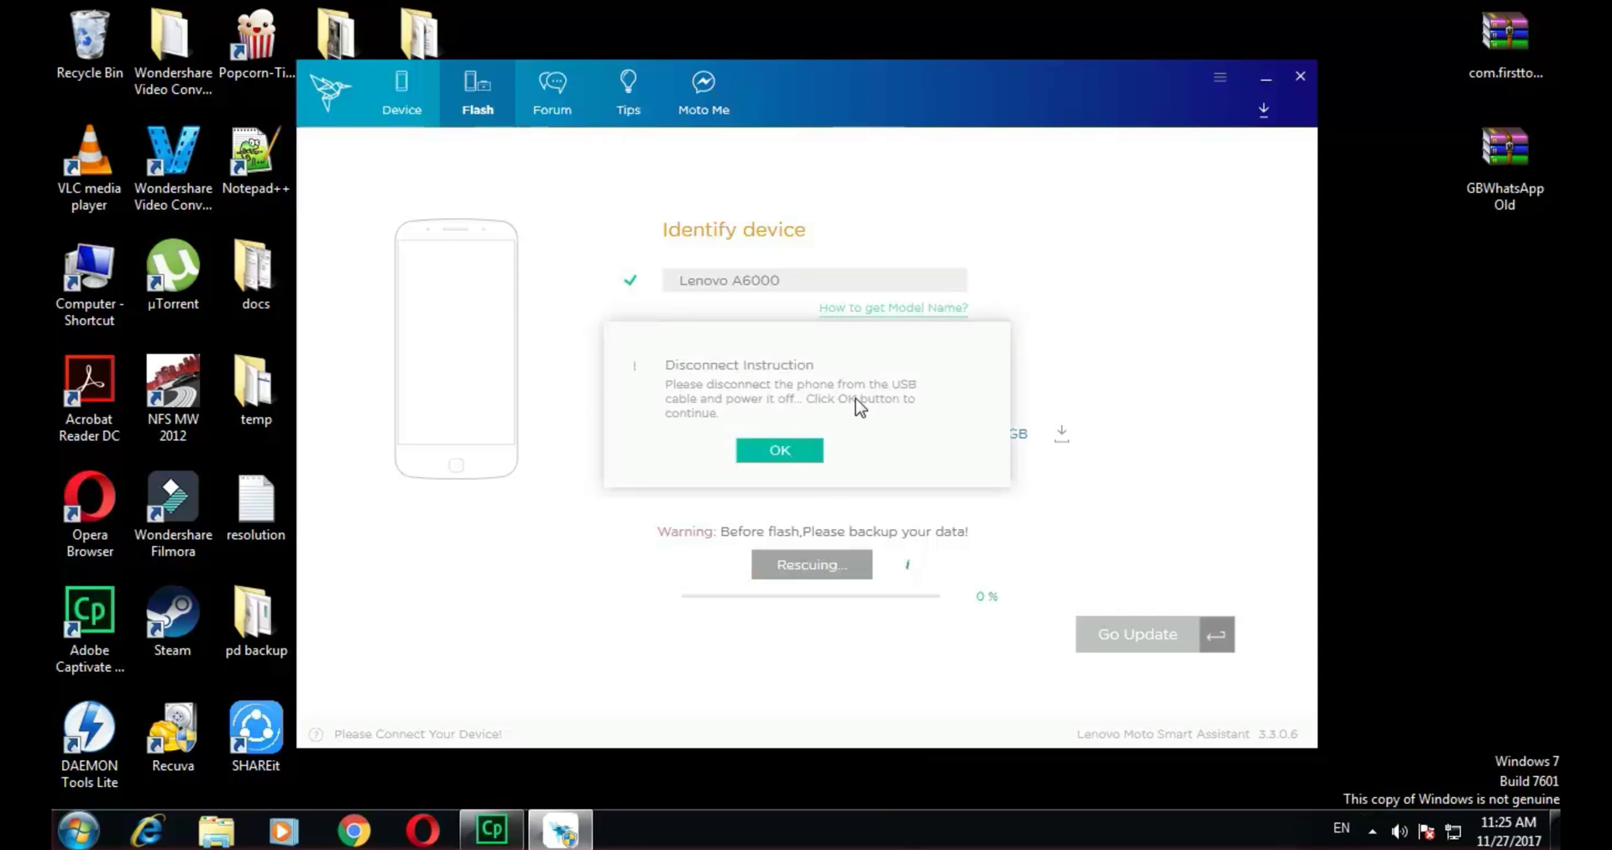
click(821, 445)
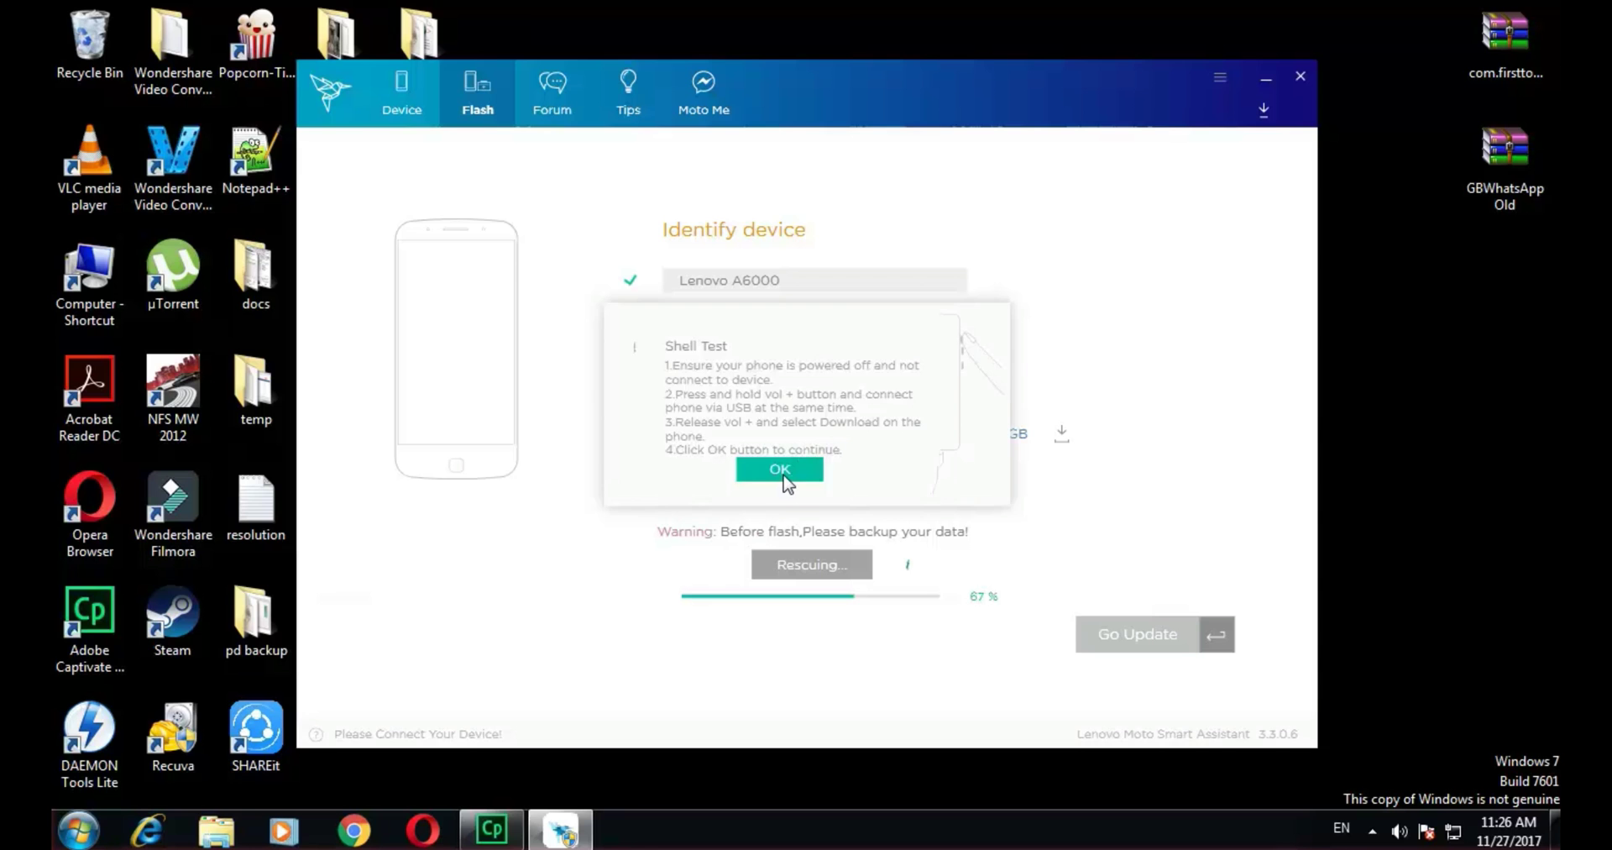
click(783, 472)
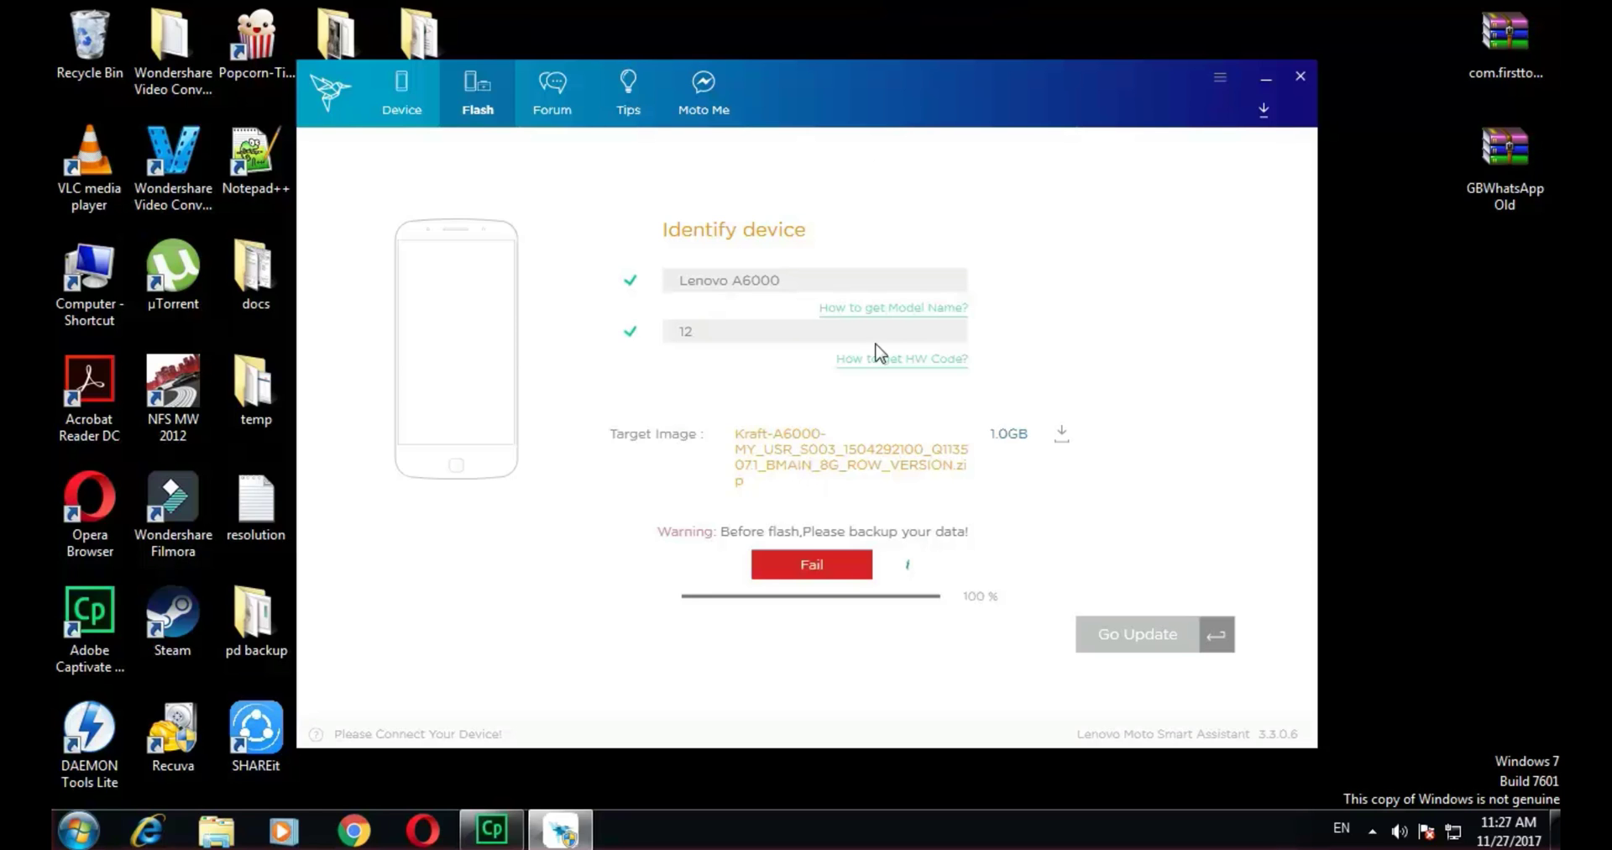
click(811, 574)
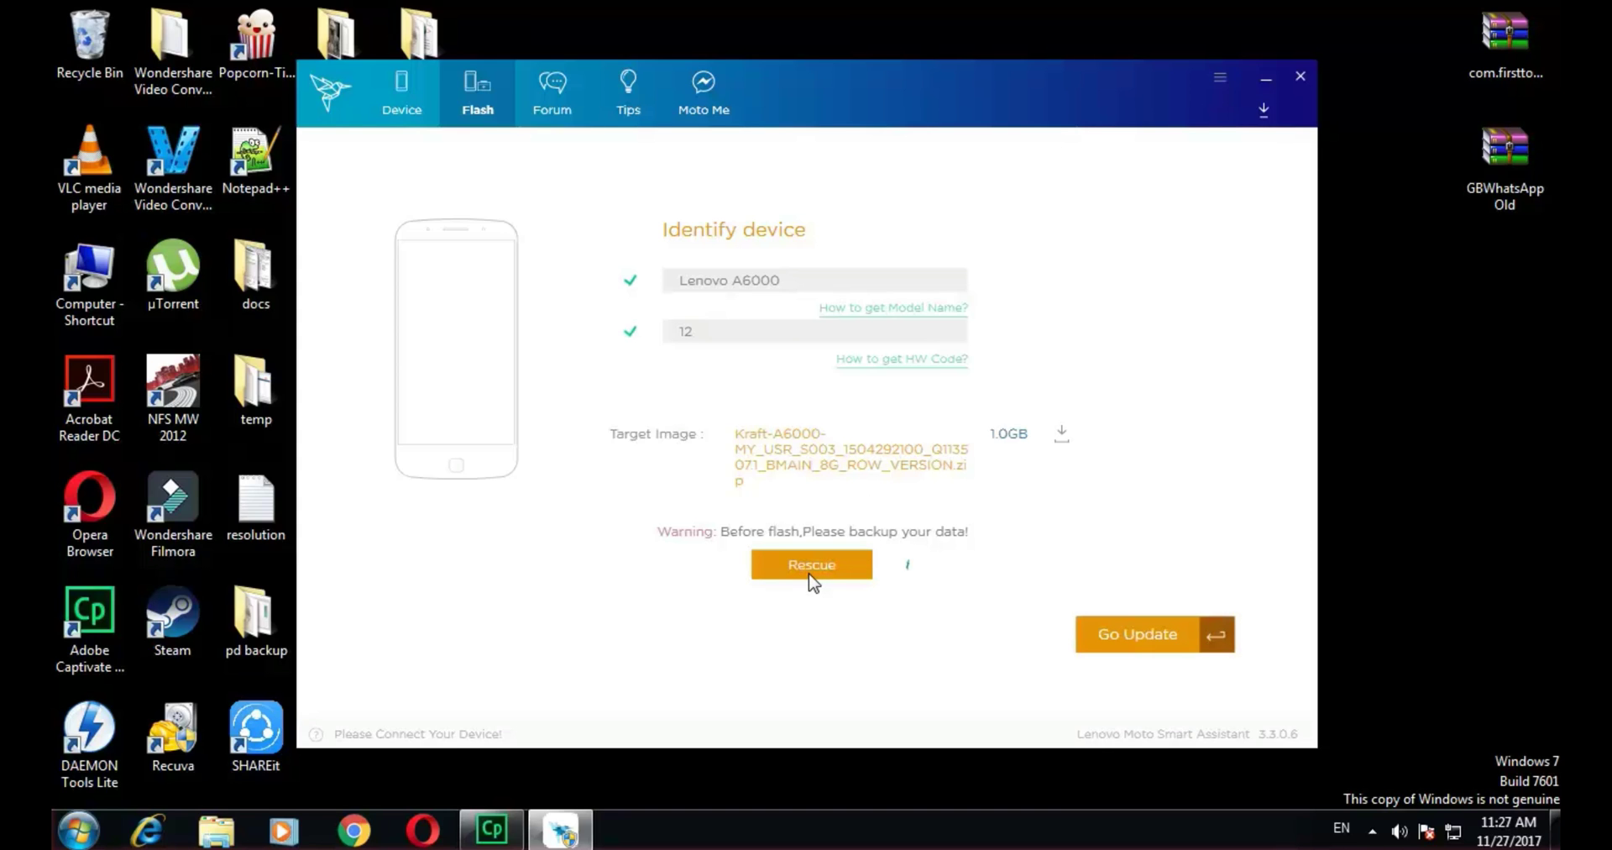
- Run the rescue of the Lenovo A6000 again, accepting the backup and connection prompts, and finish the completed rescue
click(811, 561)
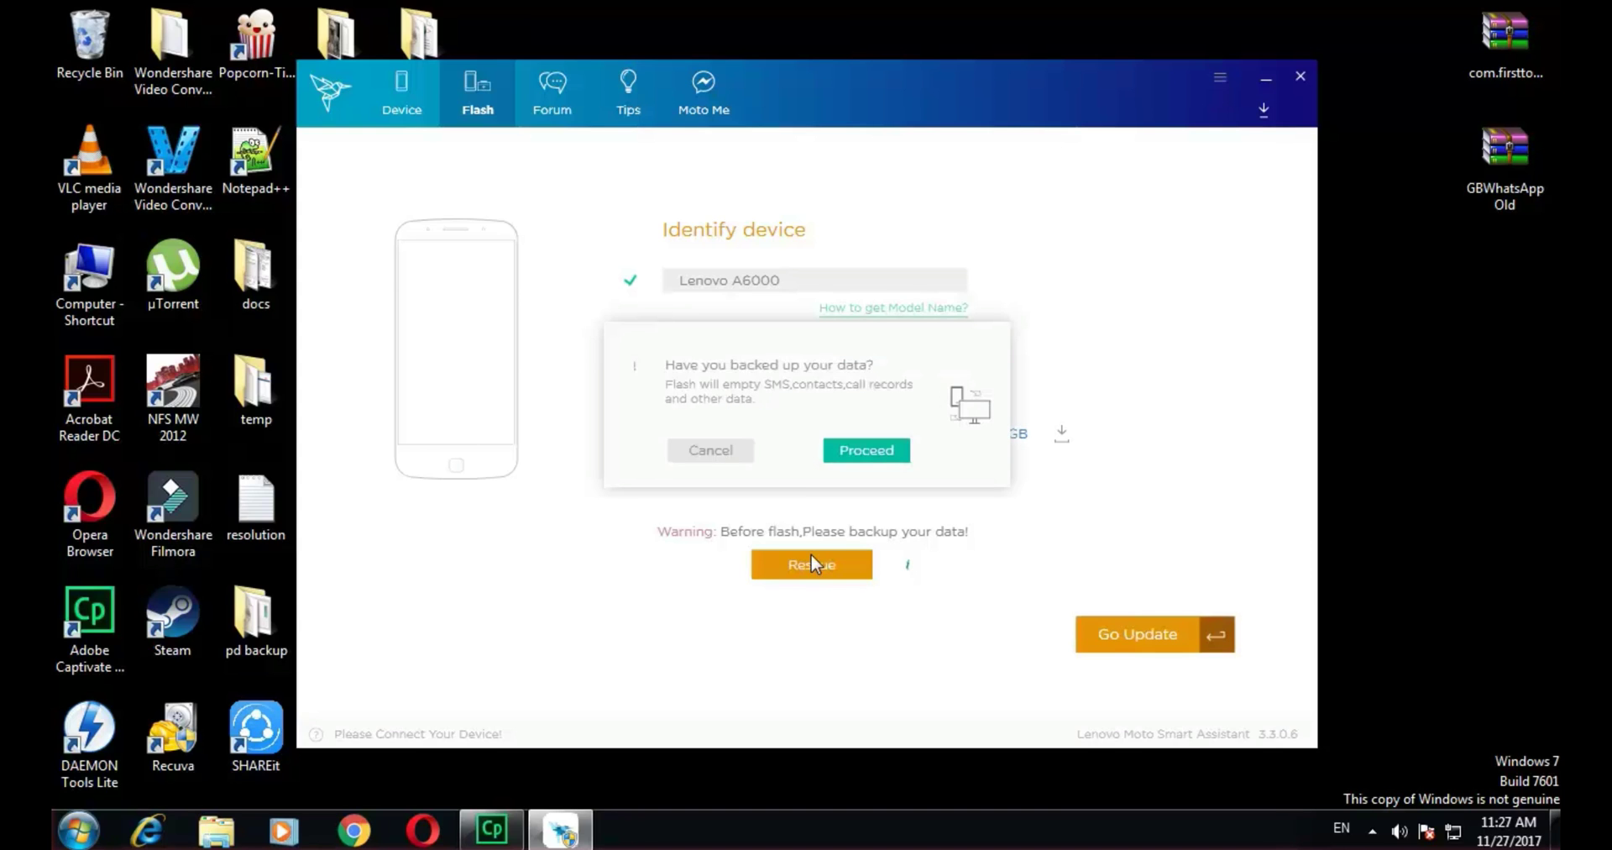
click(867, 445)
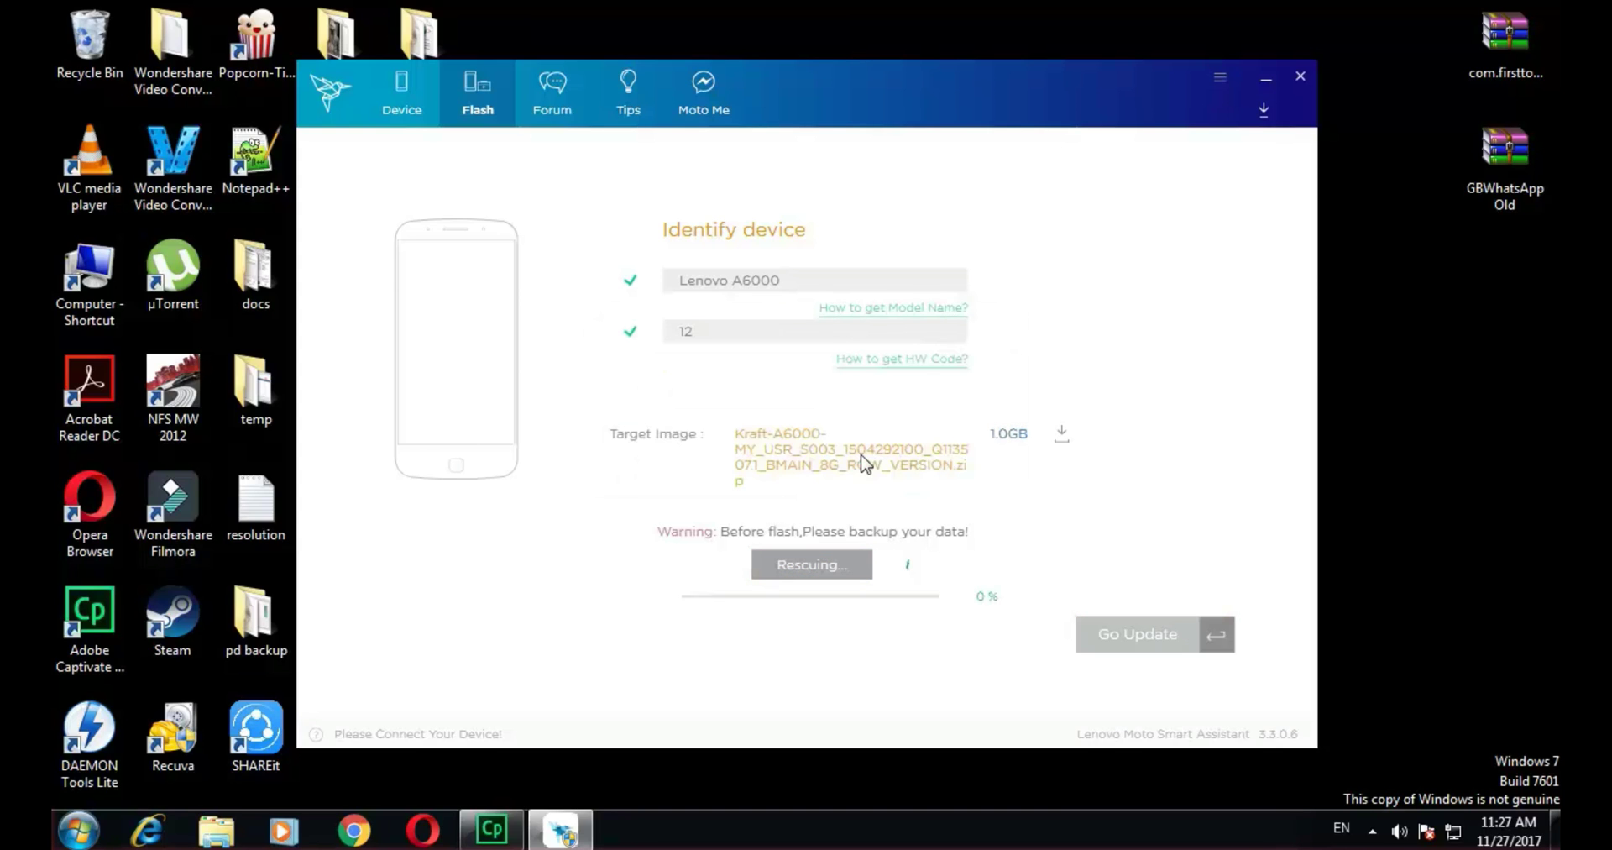
click(812, 473)
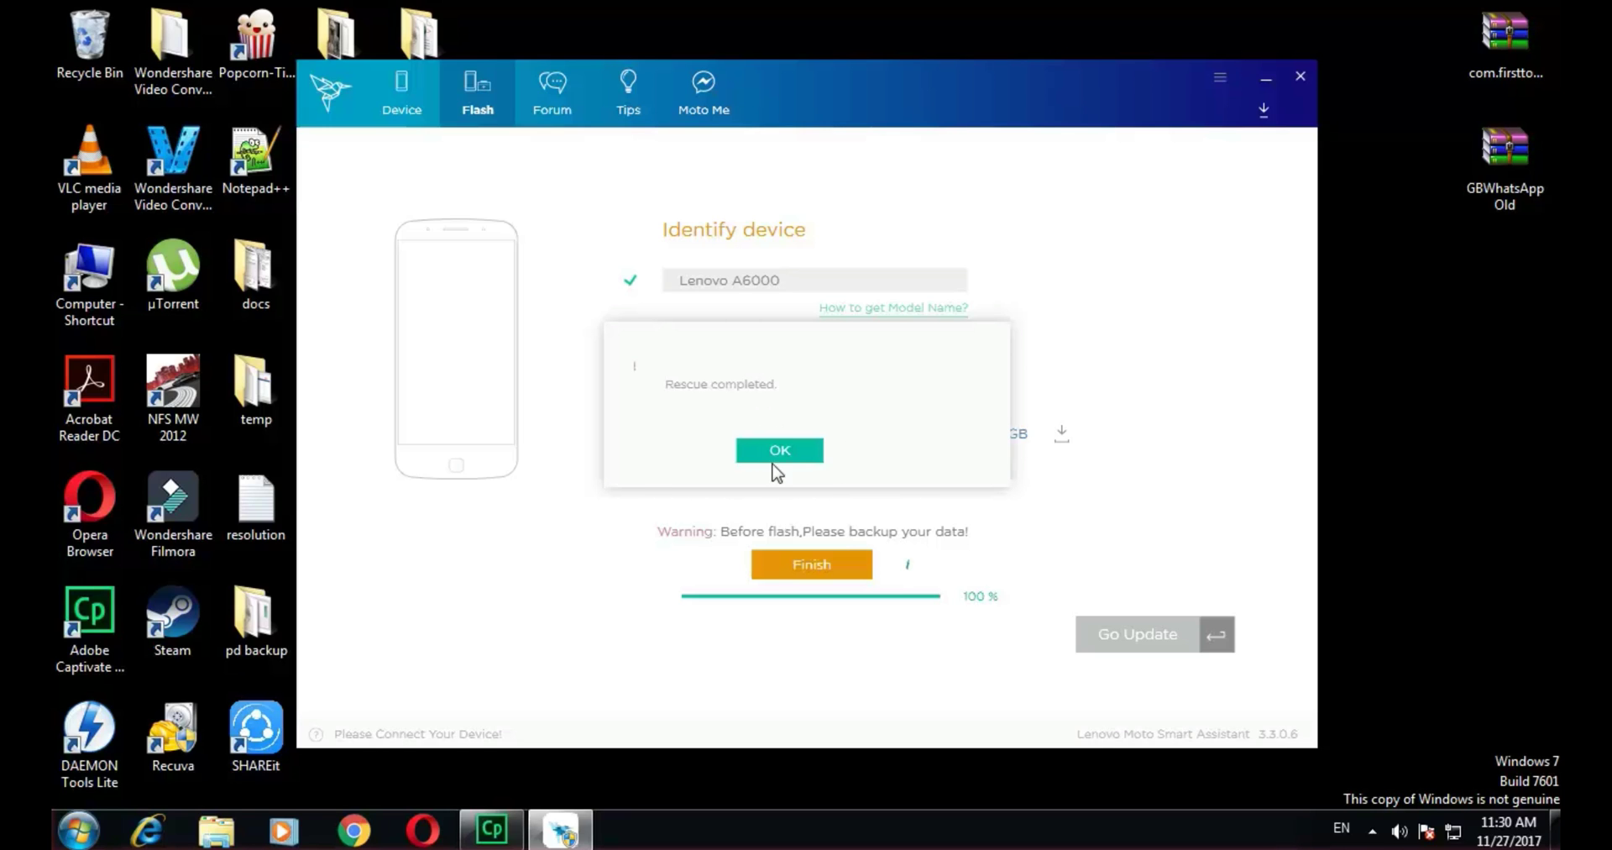
click(811, 454)
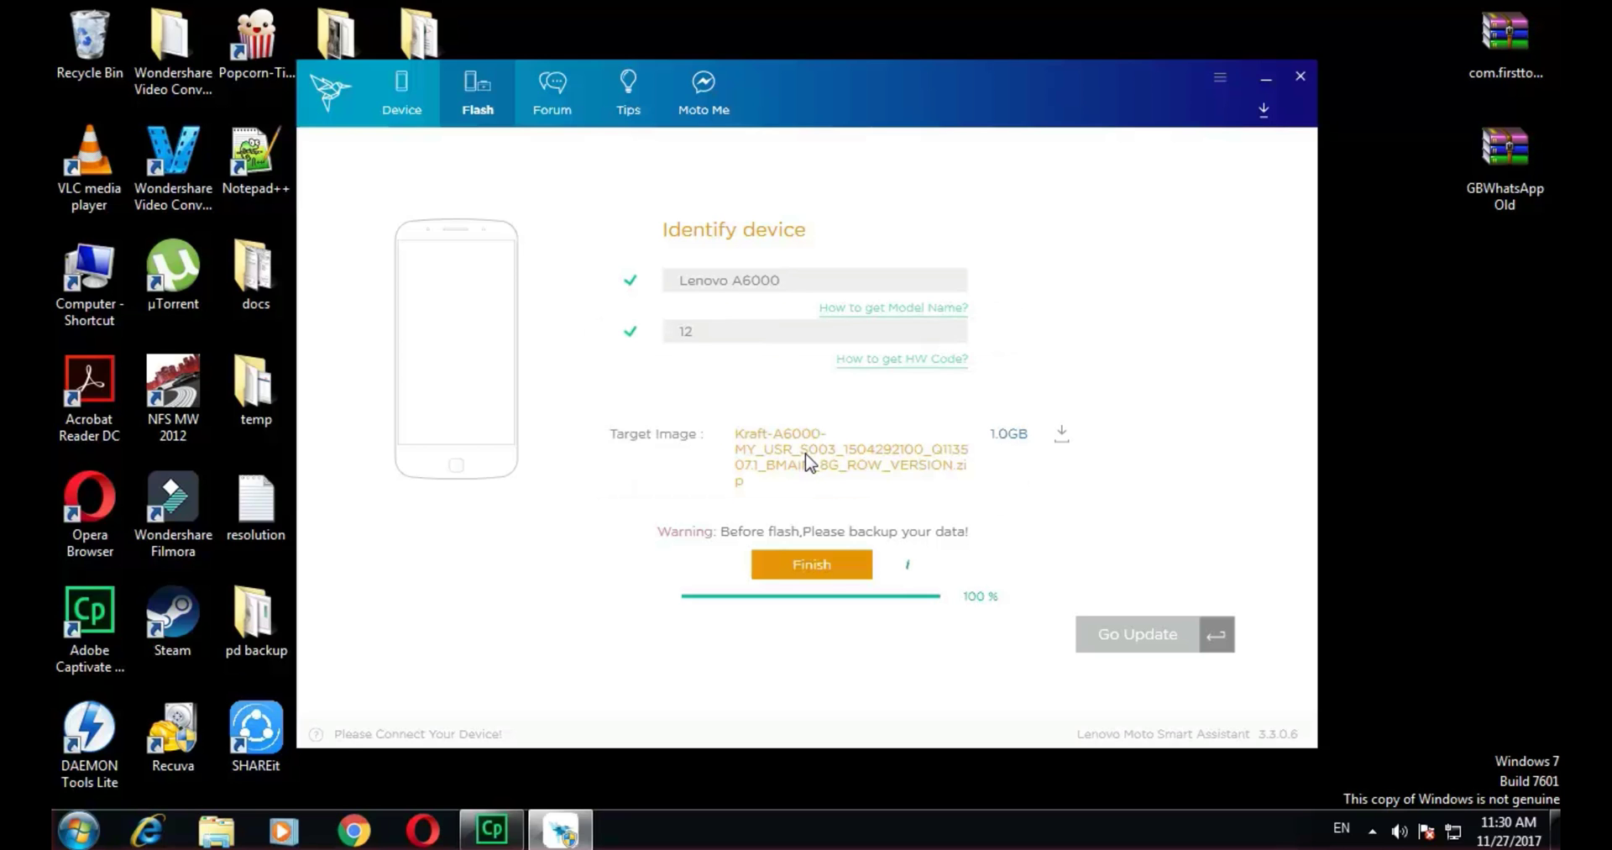
click(827, 567)
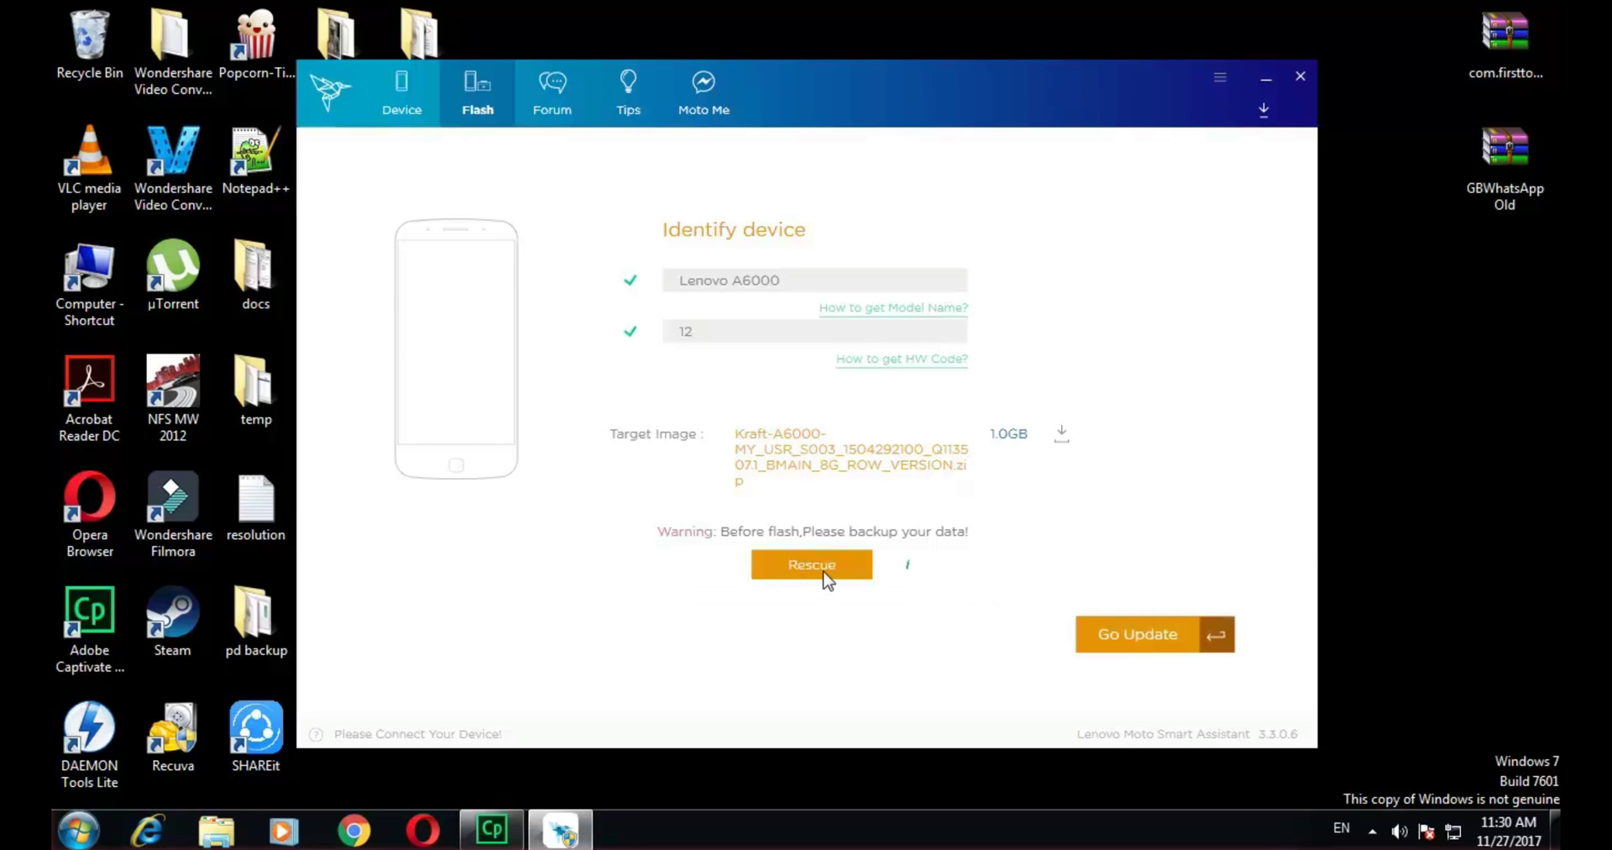